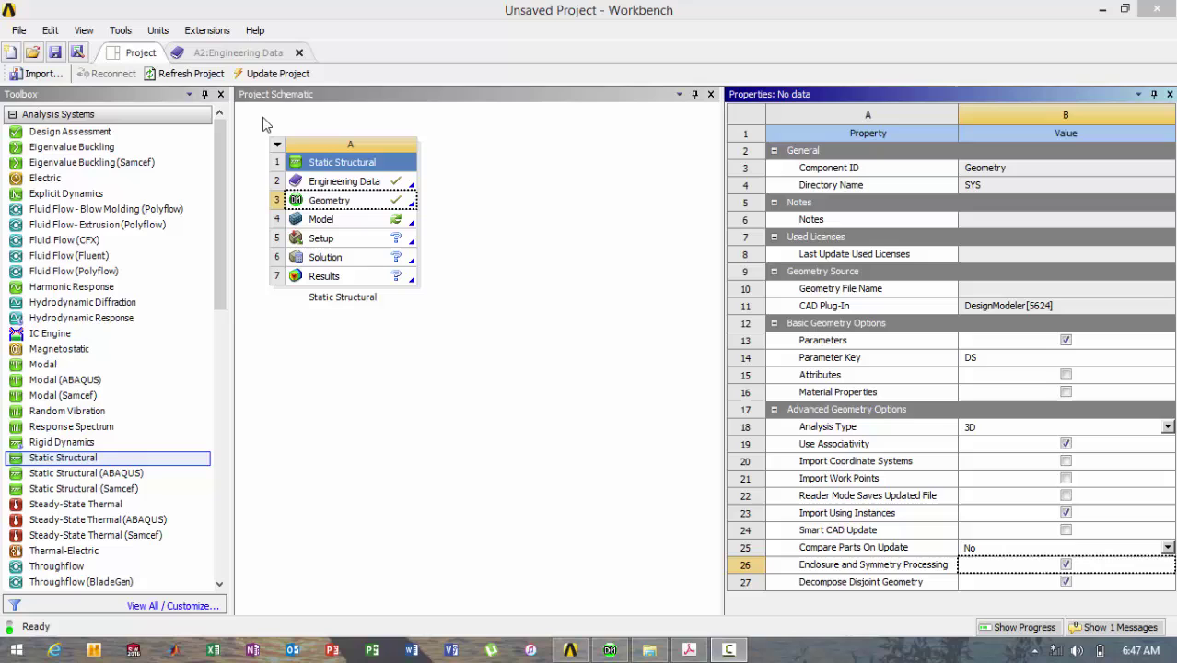
# - Open the Static Structural system's Engineering Data to view Structural Steel properties
pyautogui.click(237, 52)
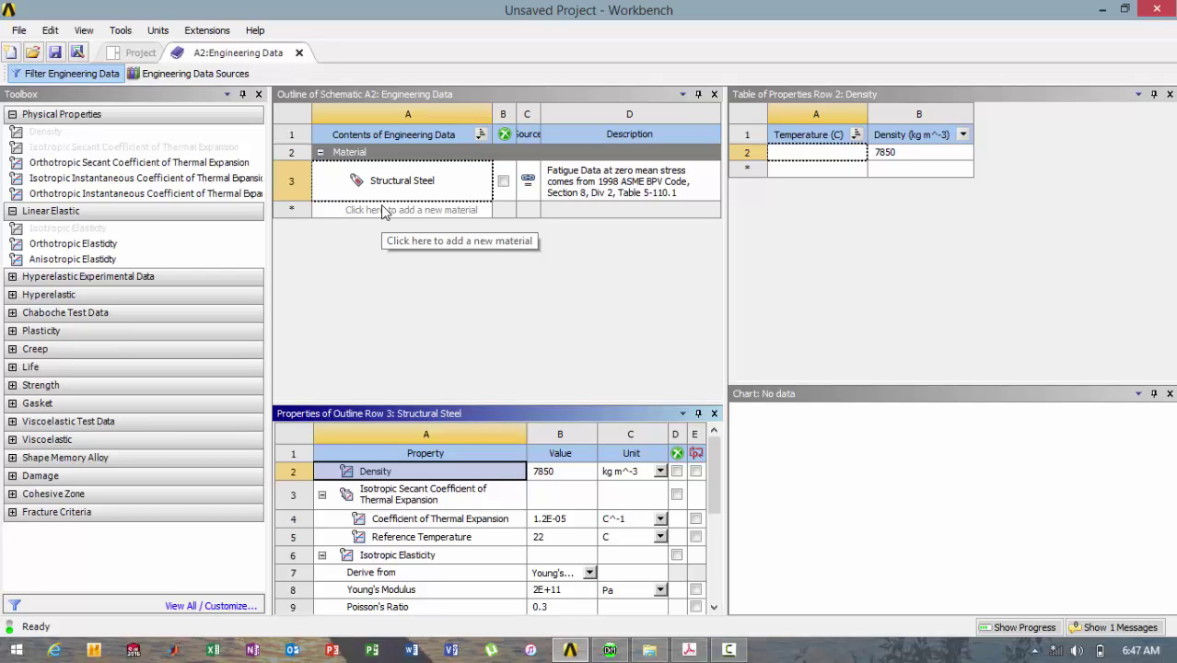
# - Add Aluminum Alloy from the General Materials library, then close Engineering Data
pyautogui.click(230, 84)
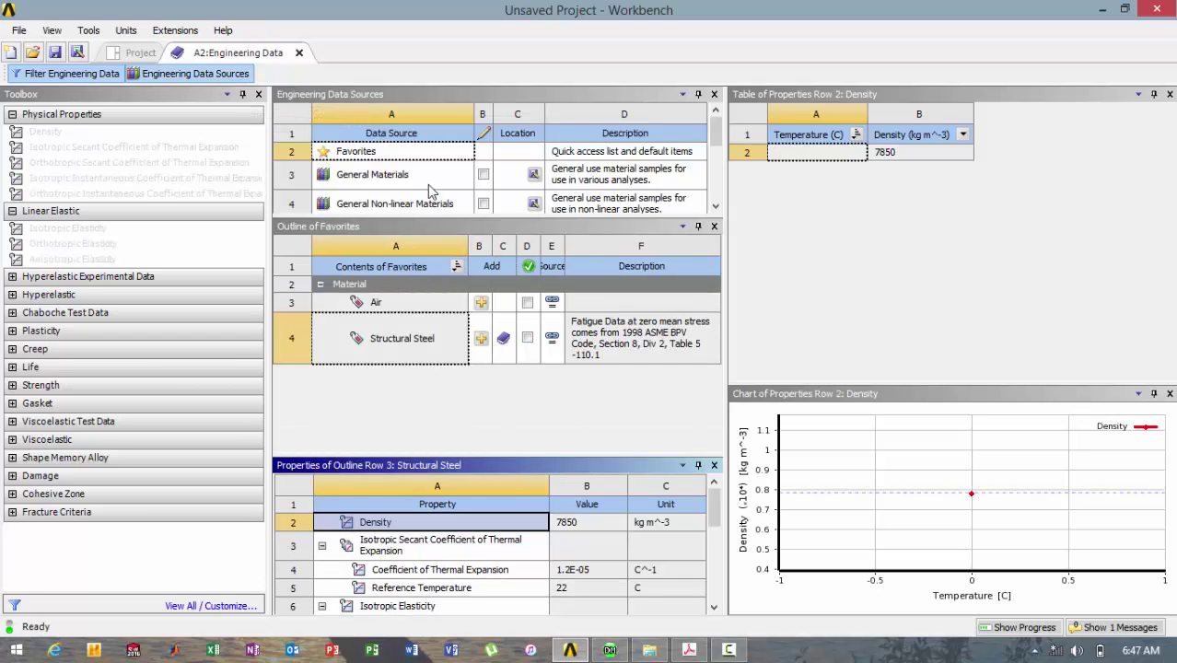
pyautogui.click(421, 178)
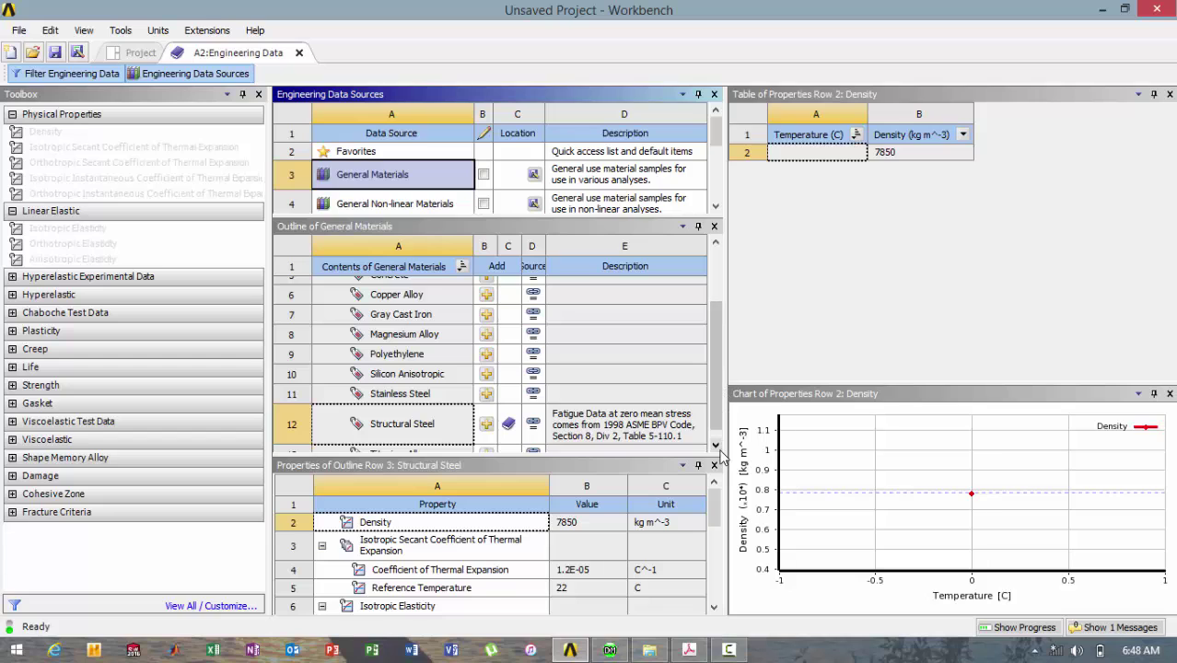
pyautogui.scroll(-1, 718, 440)
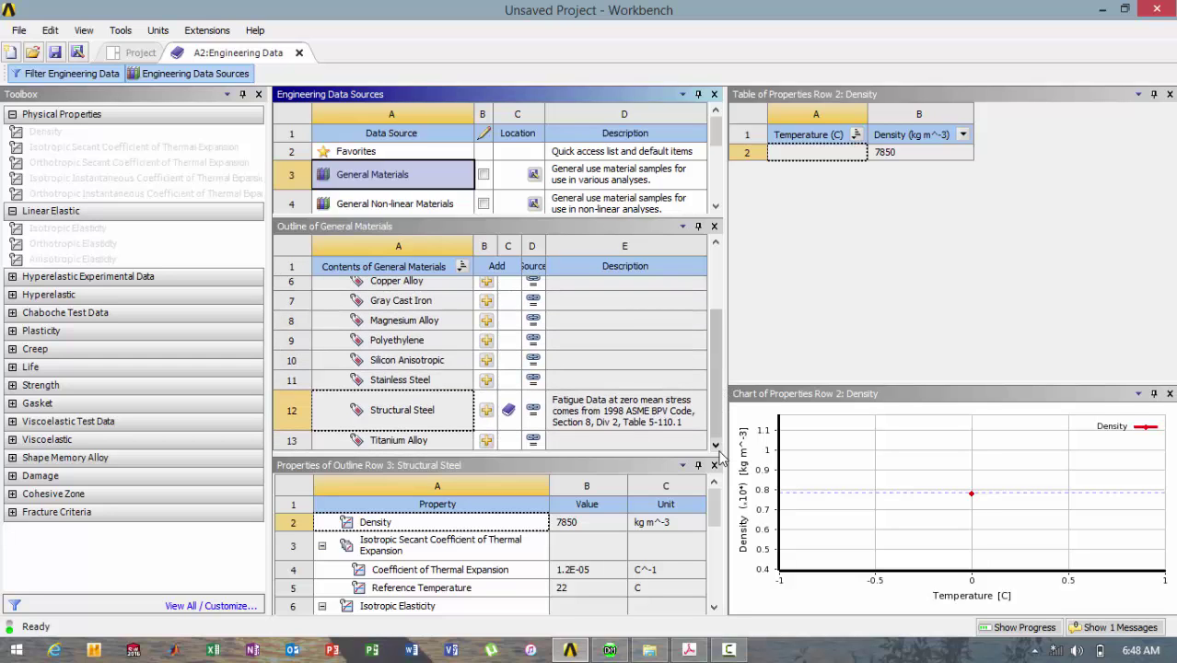
pyautogui.click(717, 244)
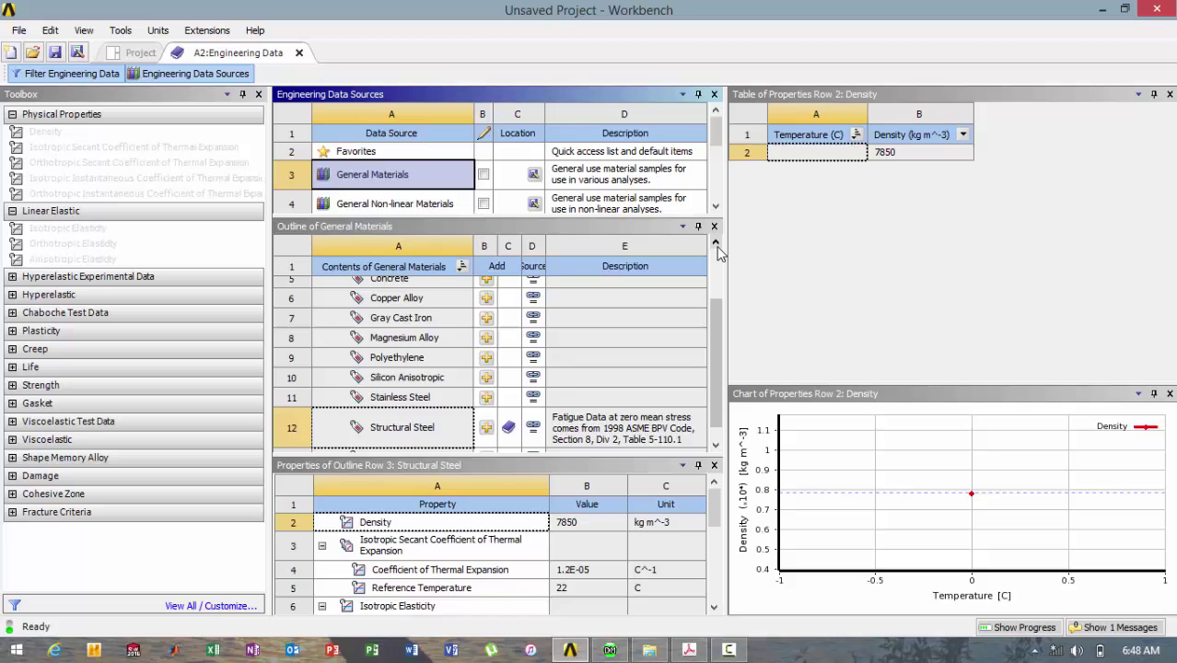
pyautogui.click(716, 244)
pyautogui.click(717, 244)
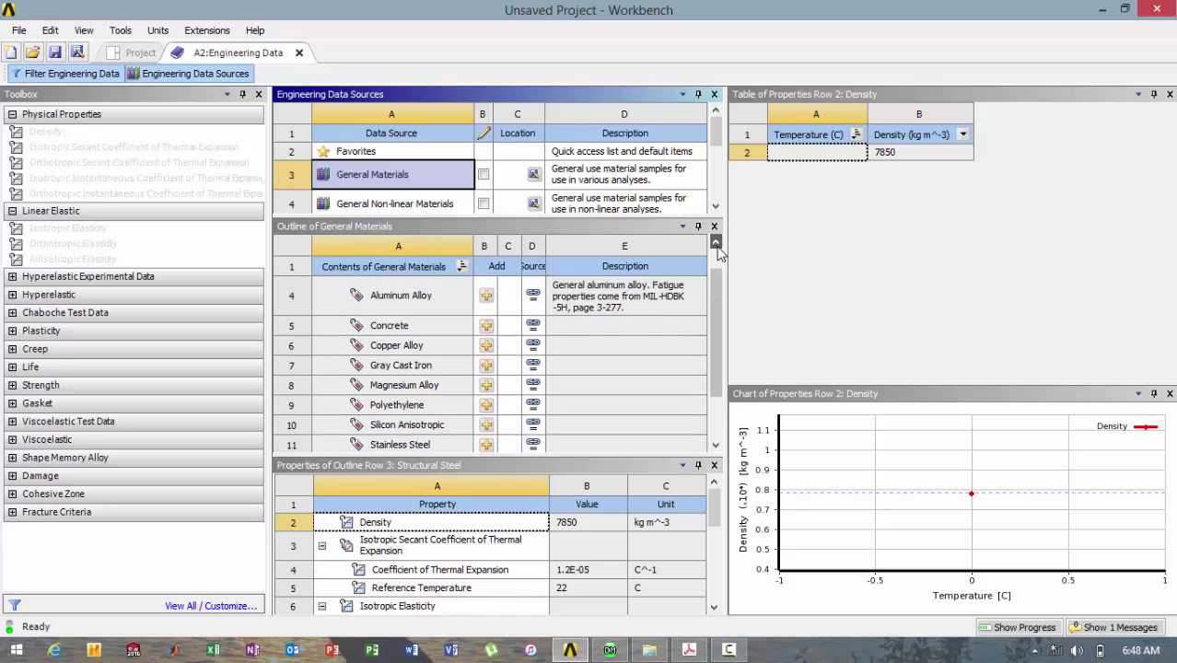
pyautogui.click(718, 247)
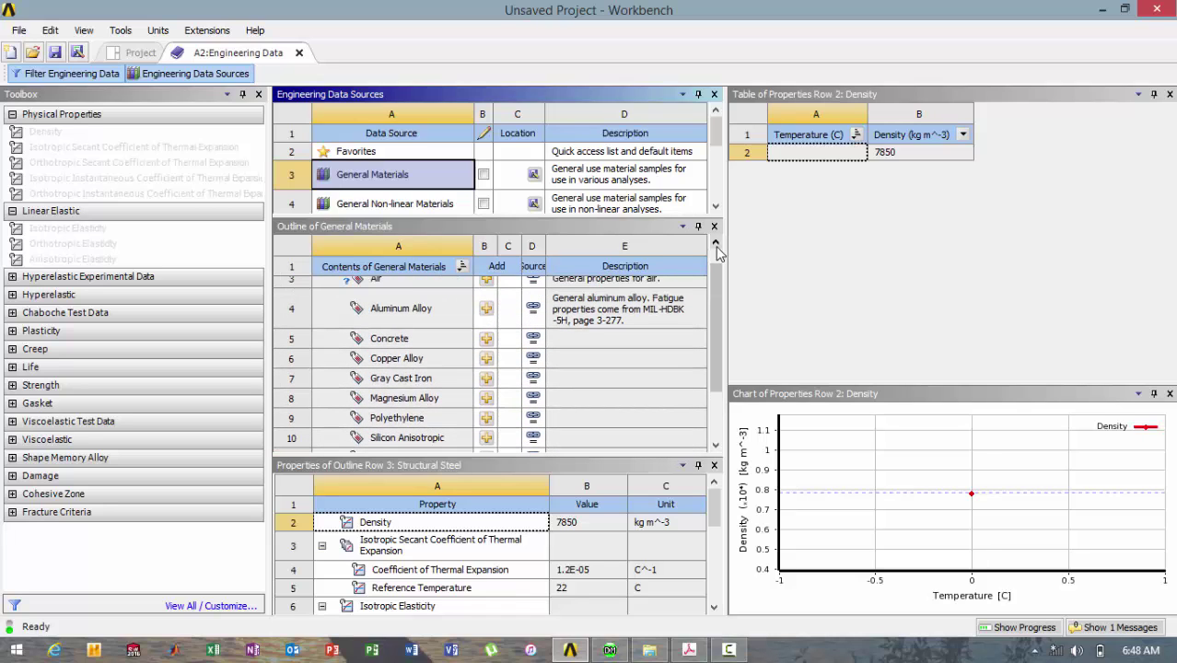
pyautogui.click(486, 310)
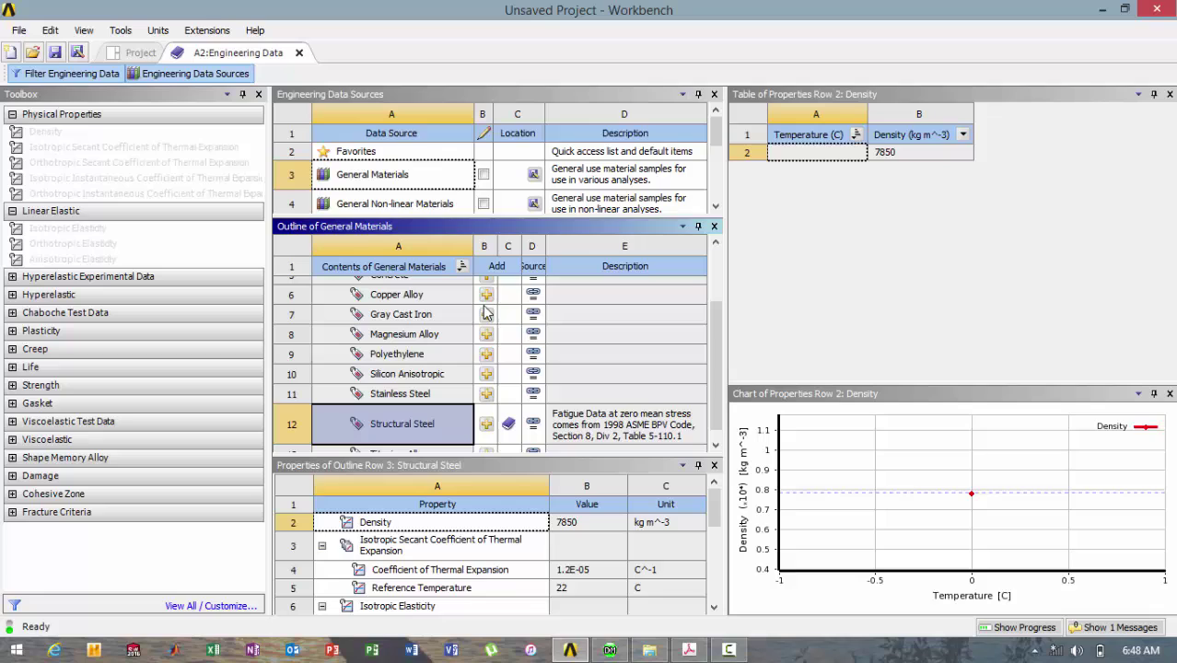
pyautogui.click(299, 54)
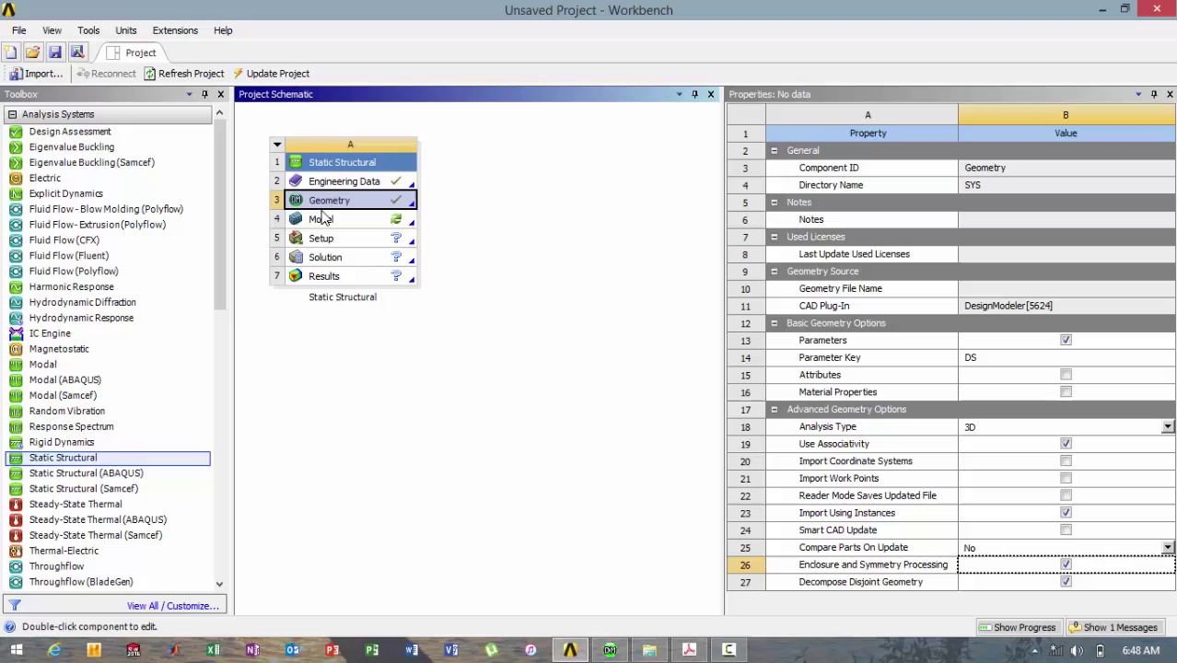
# - Switch DesignModeler's length unit from meters to Millimeter
pyautogui.click(615, 652)
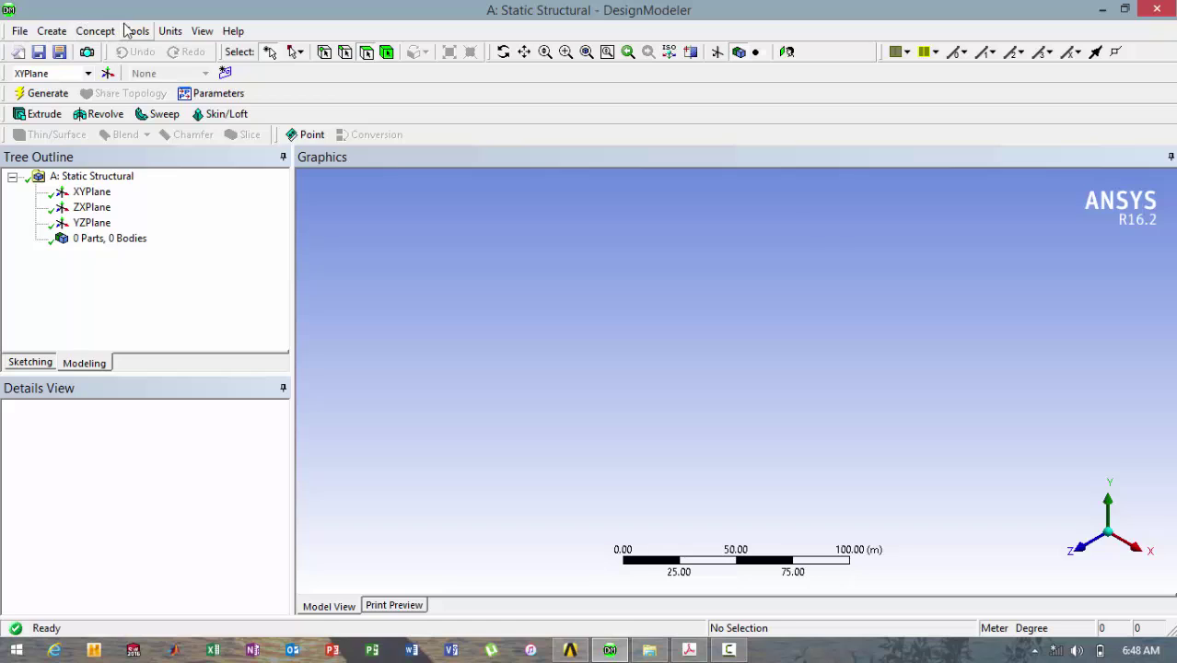
pyautogui.click(165, 33)
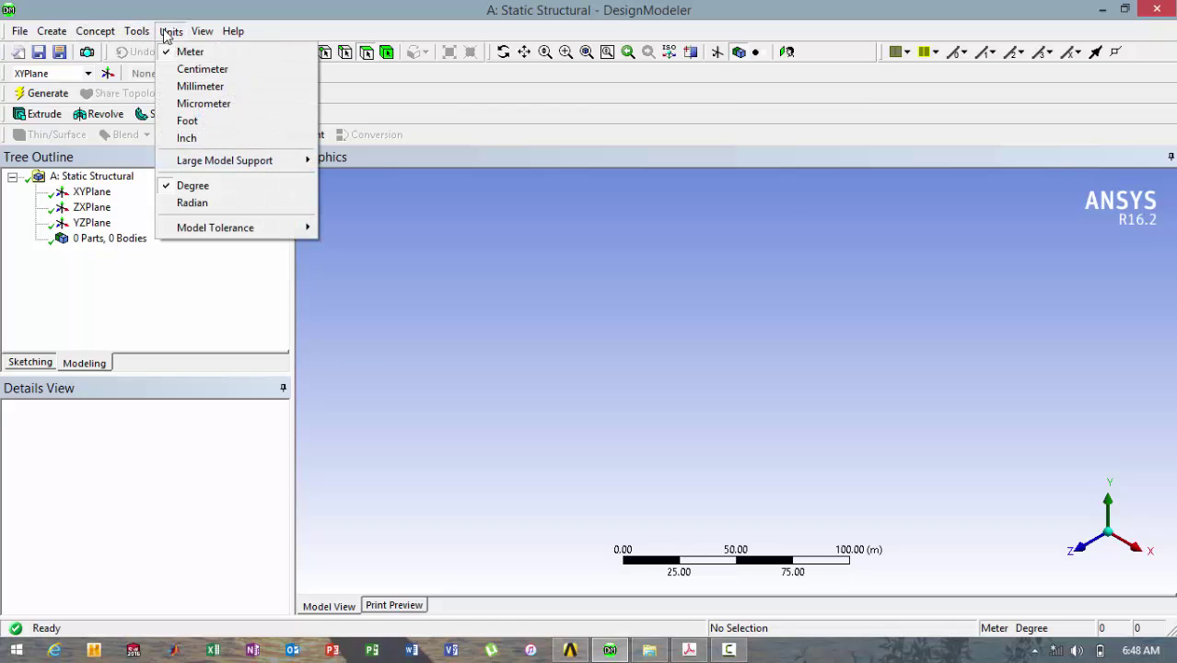
pyautogui.click(182, 89)
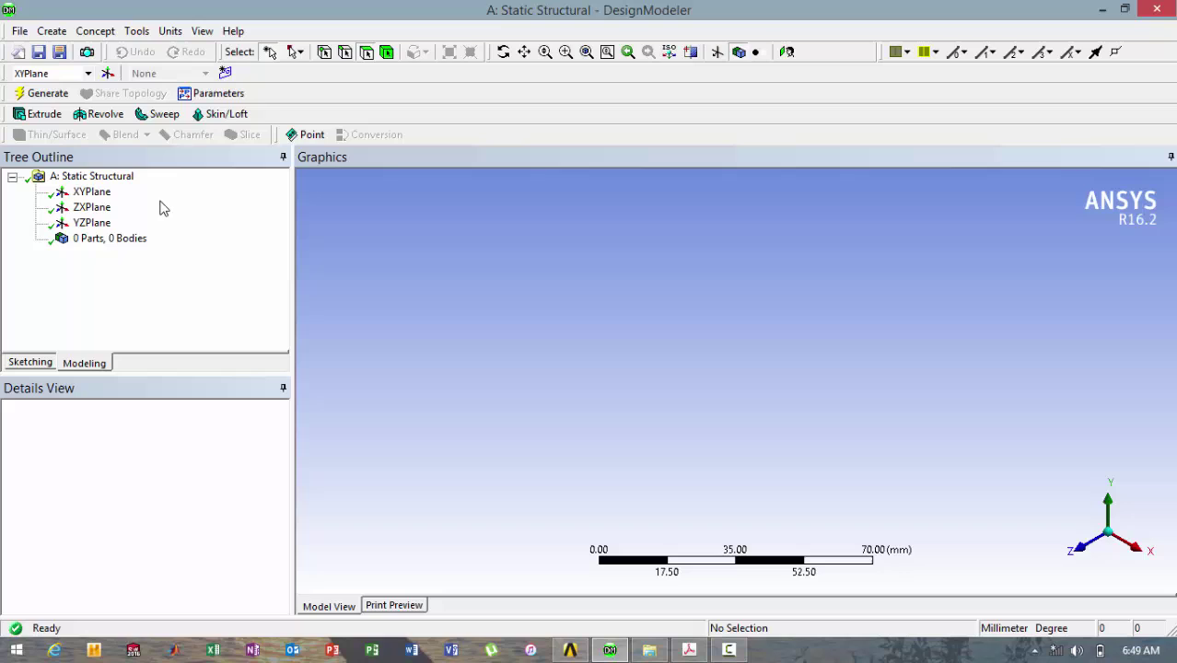
pyautogui.click(59, 34)
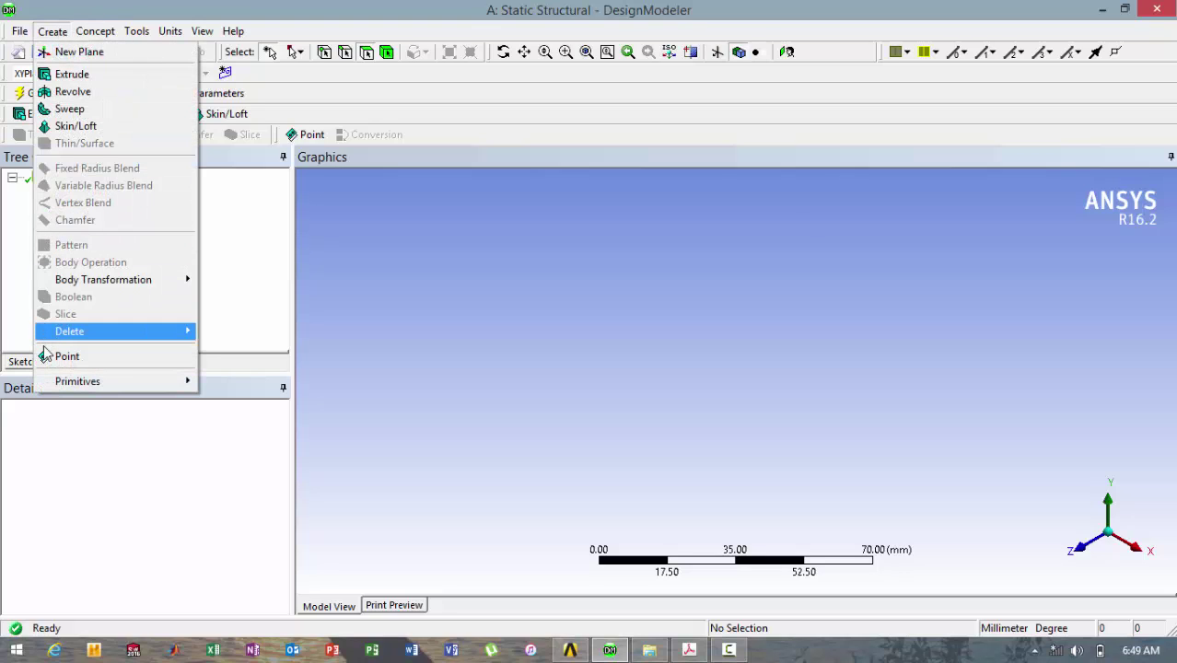
pyautogui.click(45, 356)
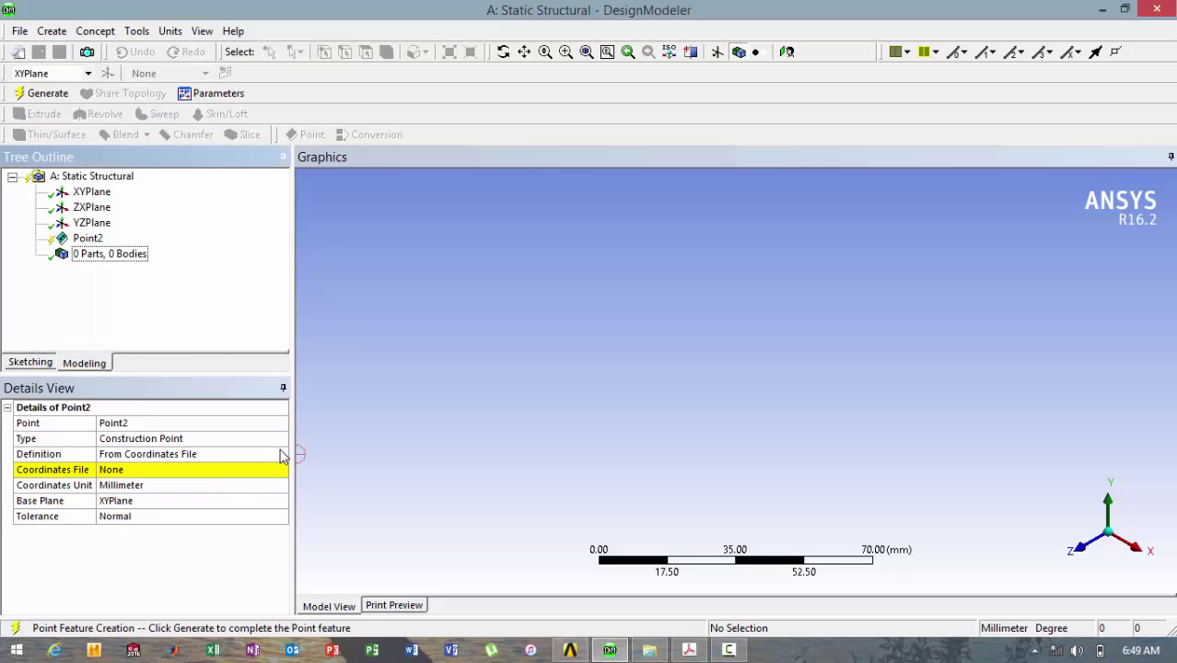
pyautogui.click(281, 454)
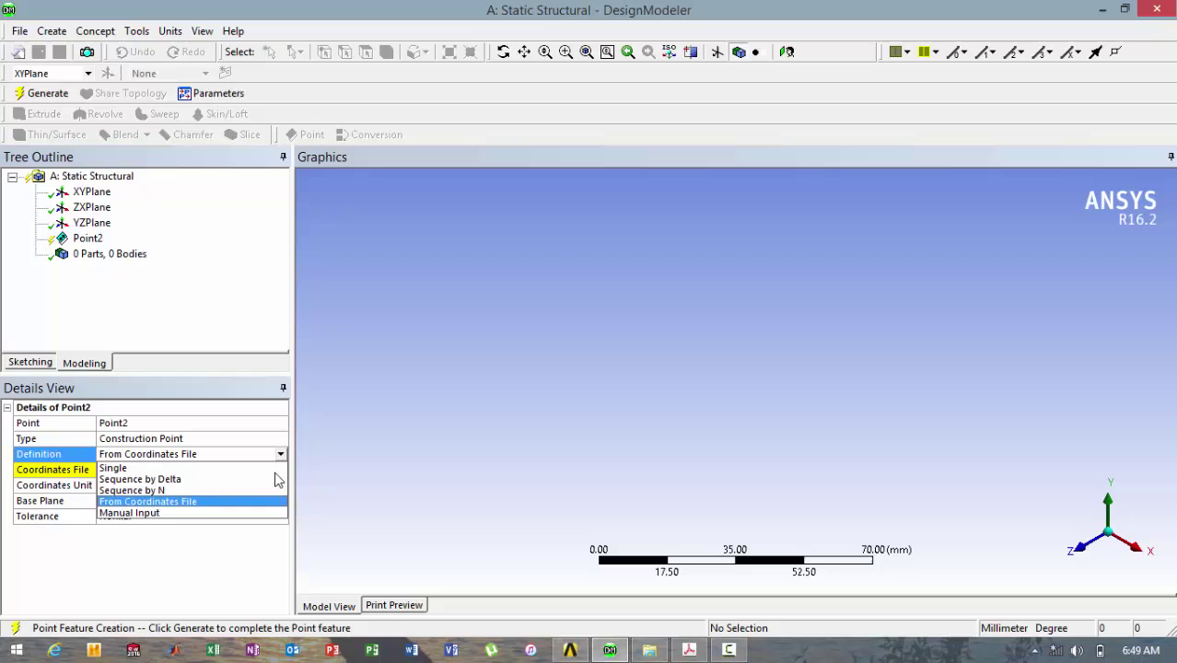
pyautogui.click(265, 513)
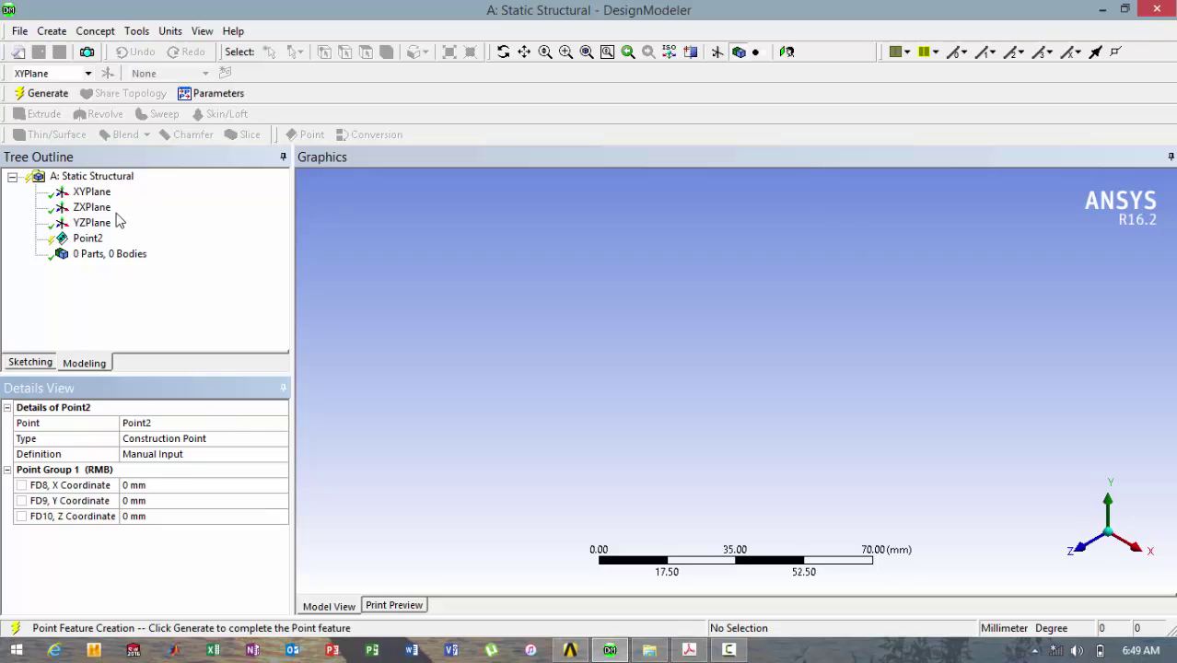
pyautogui.click(99, 242)
pyautogui.rightClick(98, 242)
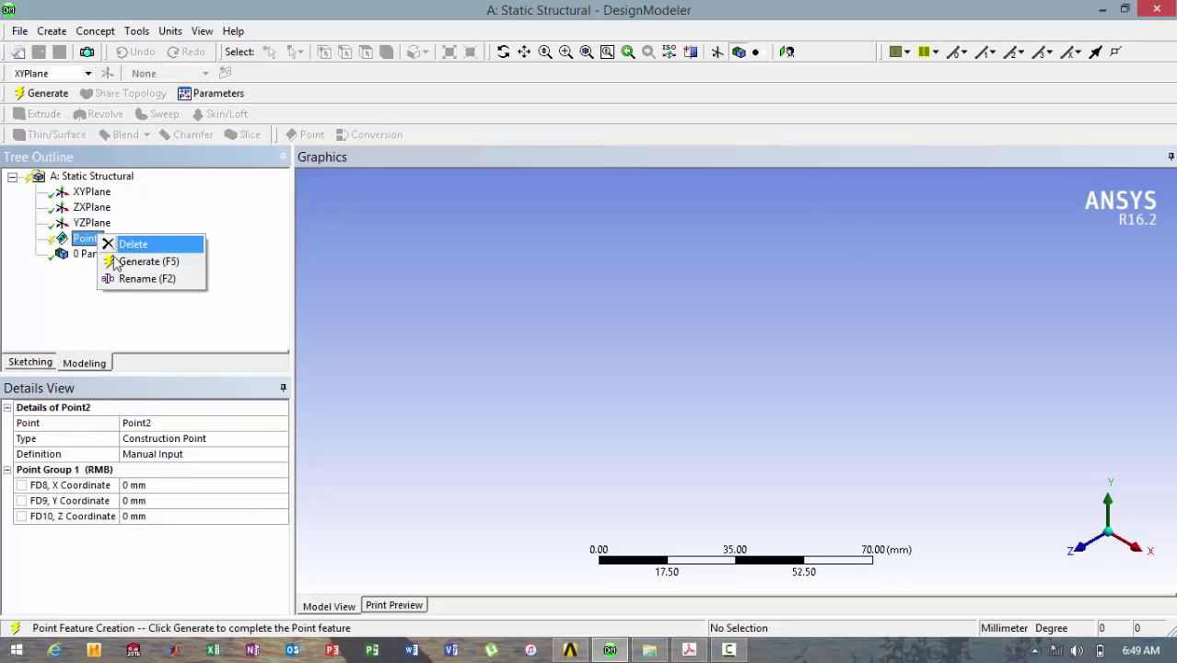
pyautogui.click(116, 265)
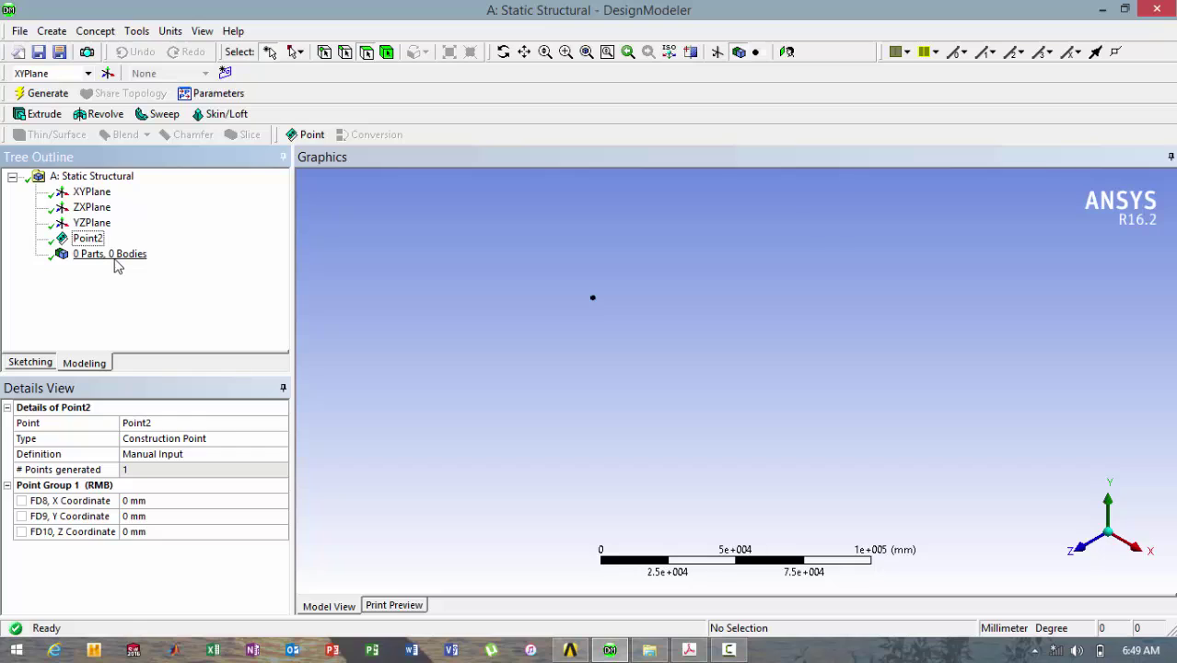
pyautogui.click(99, 241)
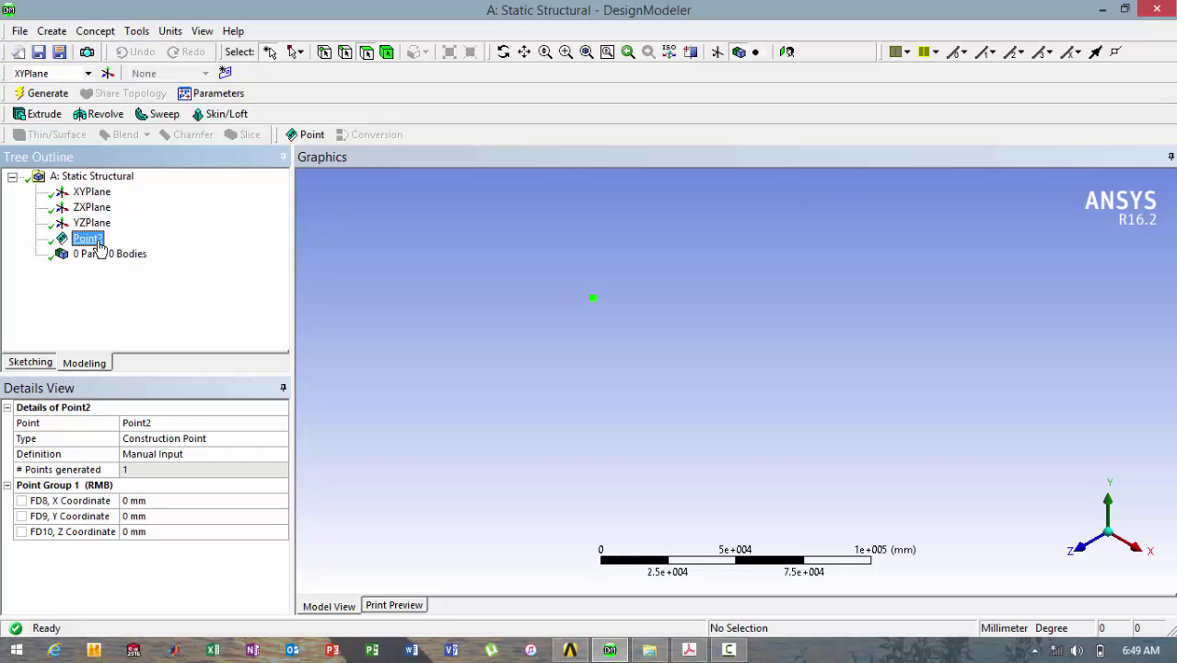
pyautogui.rightClick(98, 245)
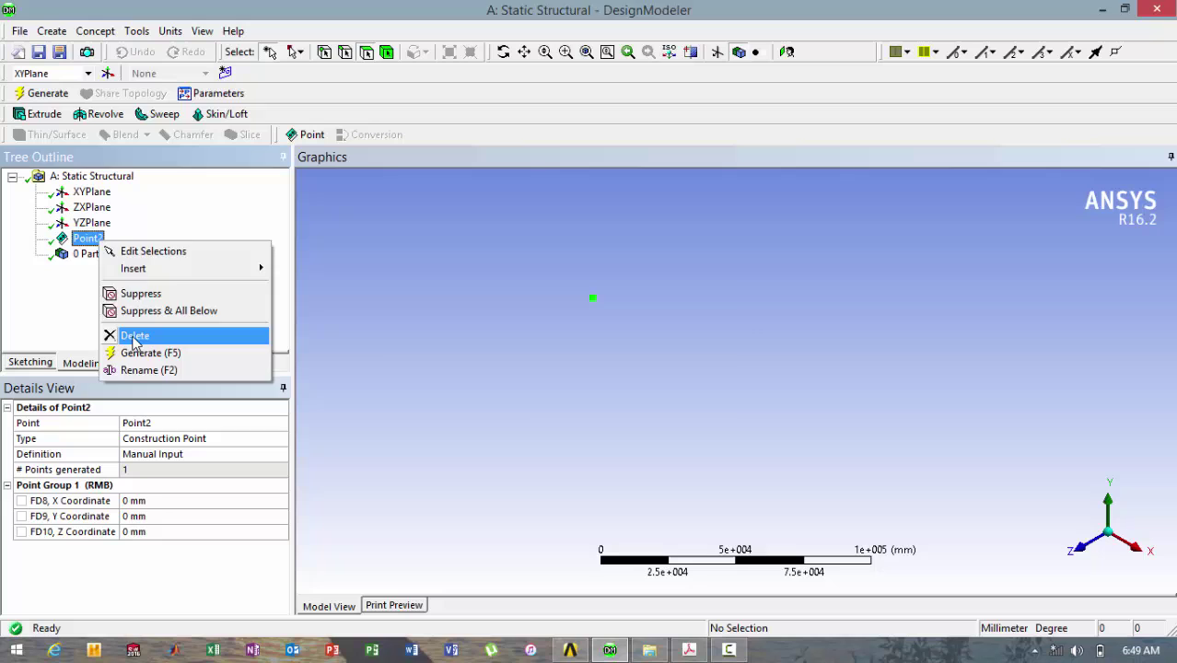
pyautogui.click(129, 339)
pyautogui.click(531, 386)
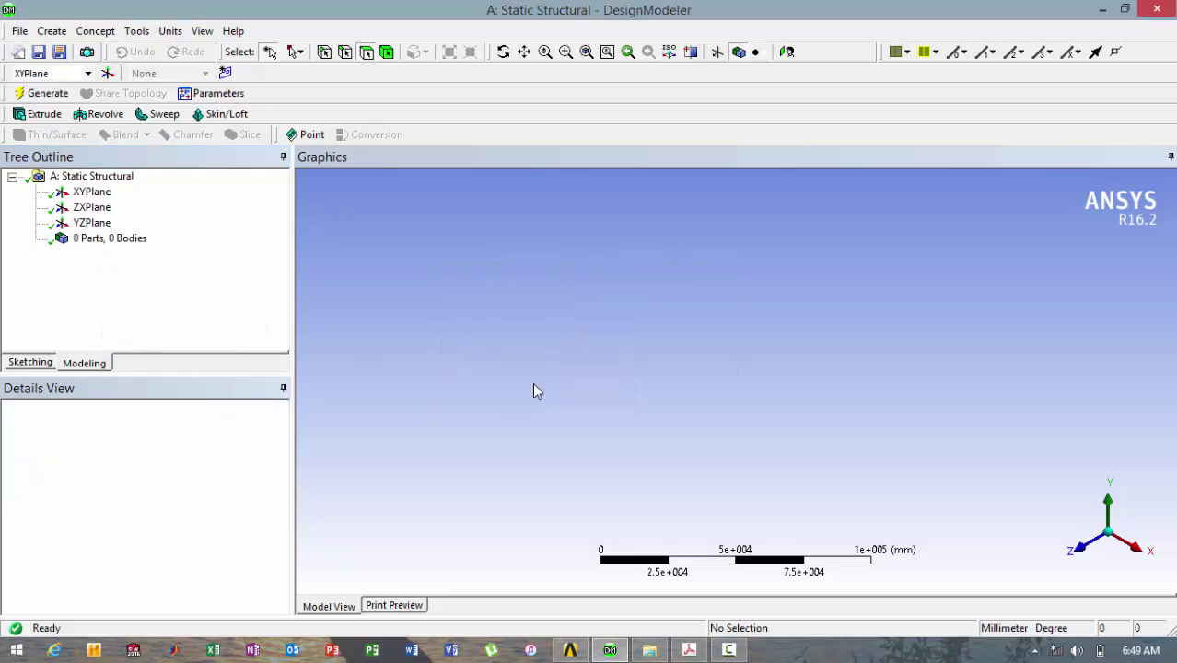
# - Minimize DesignModeler and Workbench and create a new text document on the desktop
pyautogui.click(1110, 8)
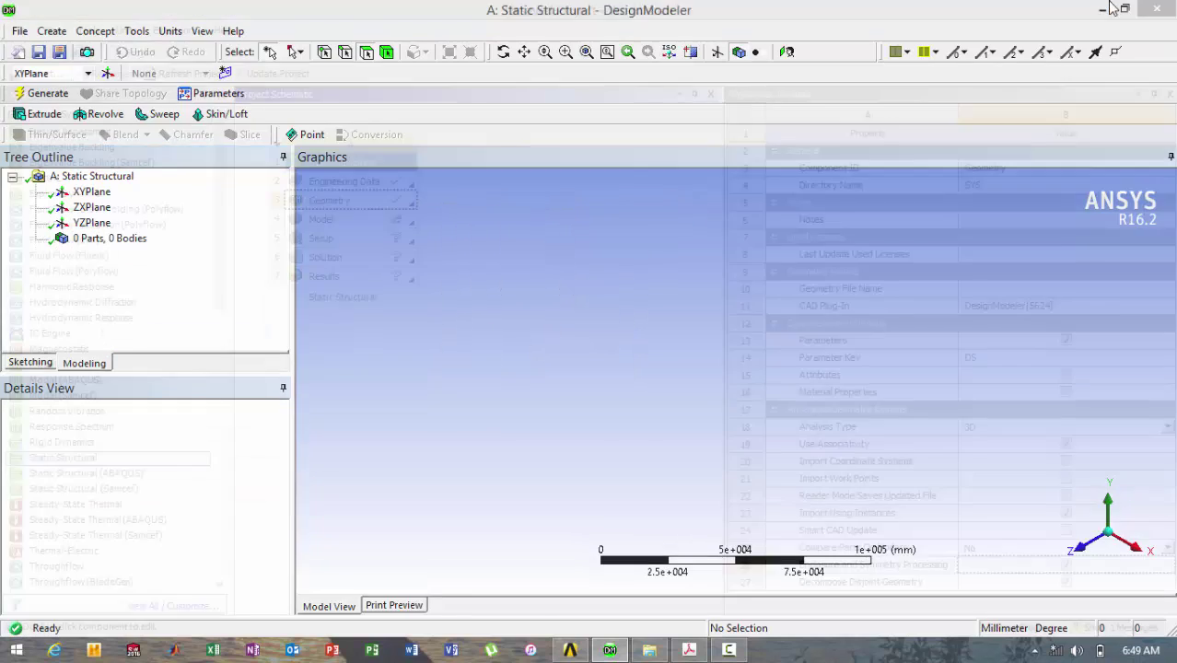
pyautogui.click(1110, 8)
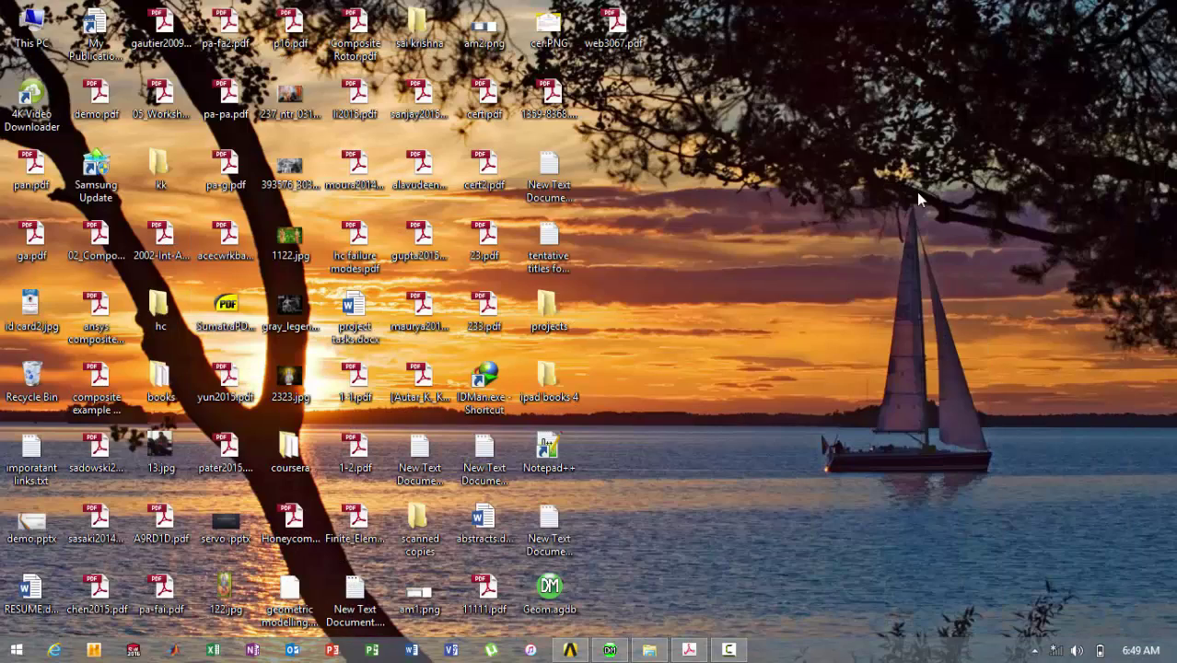
pyautogui.rightClick(756, 340)
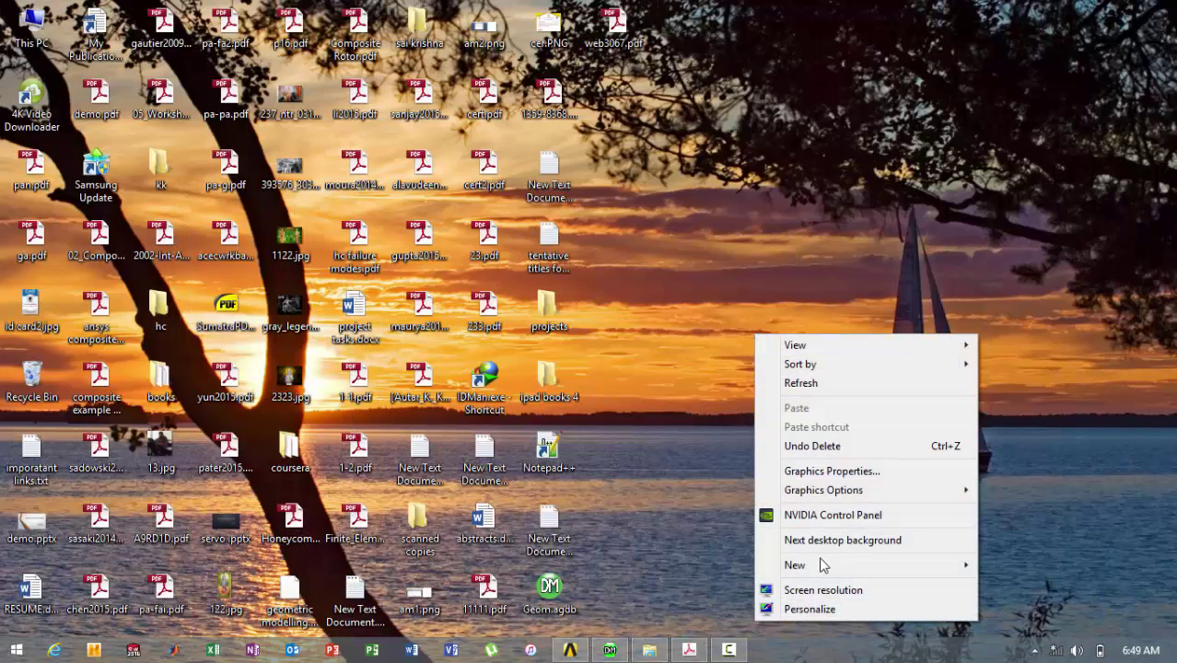
pyautogui.moveTo(795, 564)
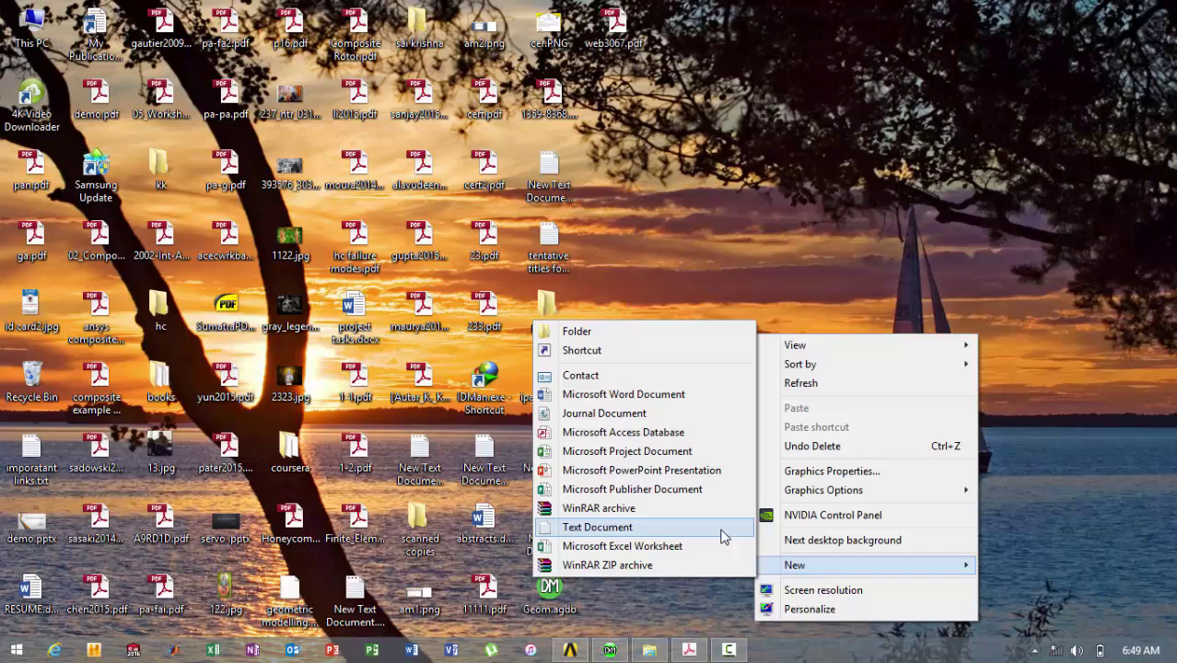
pyautogui.click(723, 528)
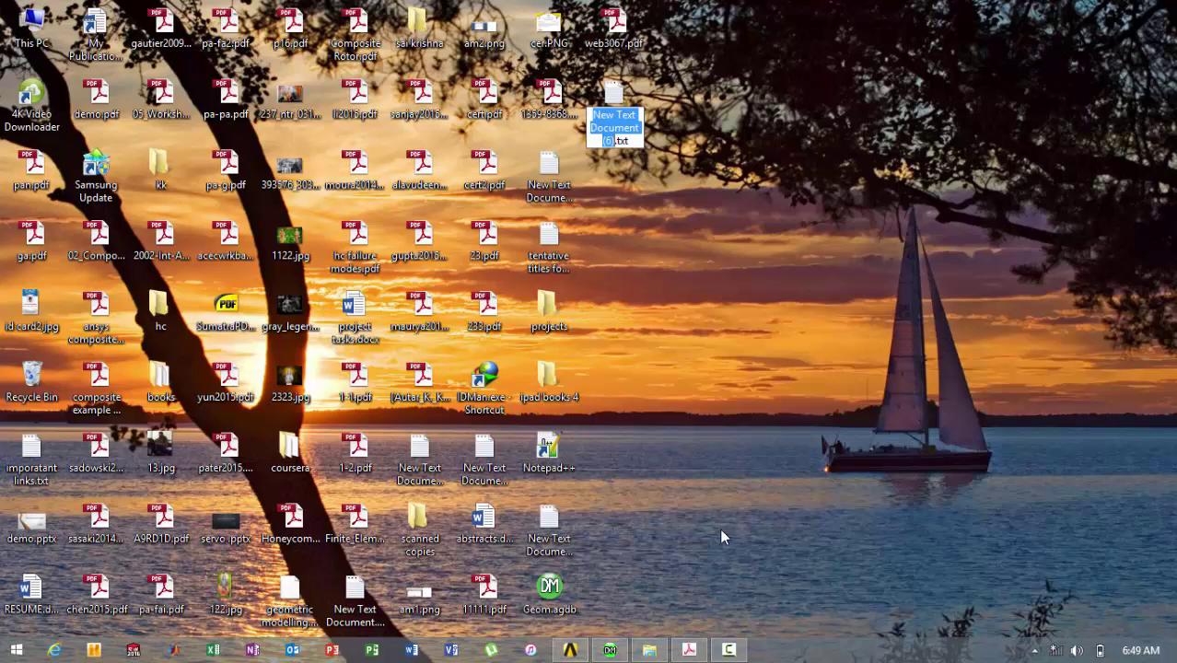
# - Name the text file 'point data.txt' and open it in Notepad
pyautogui.write('poin.tx')
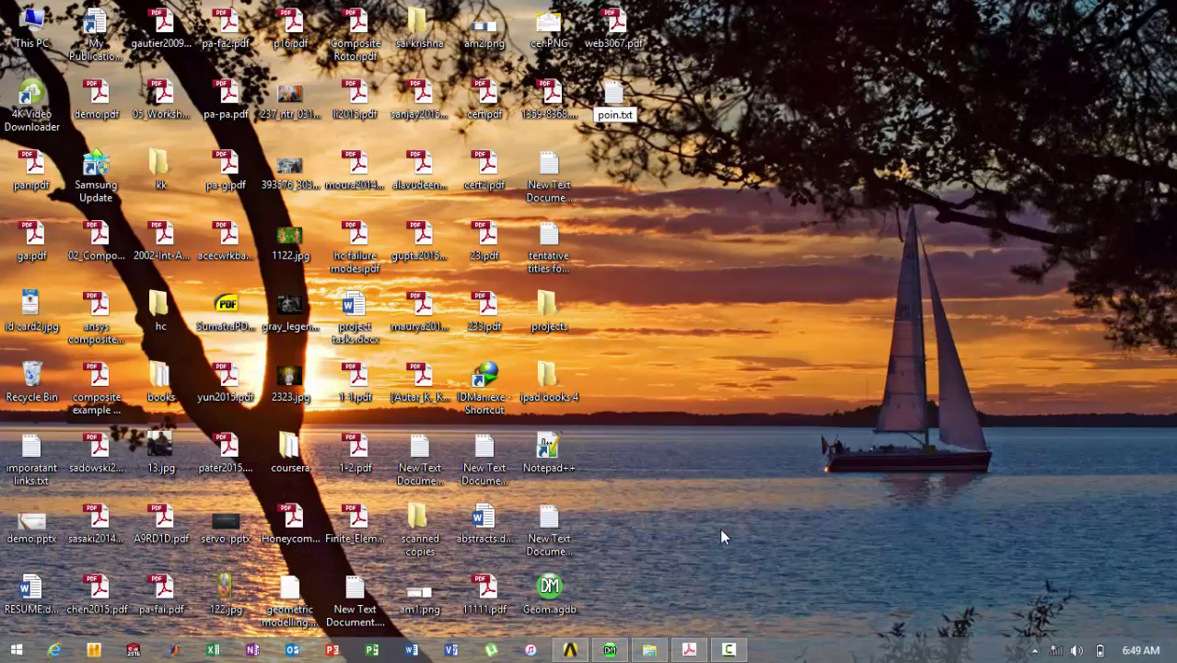
pyautogui.write('t sata')
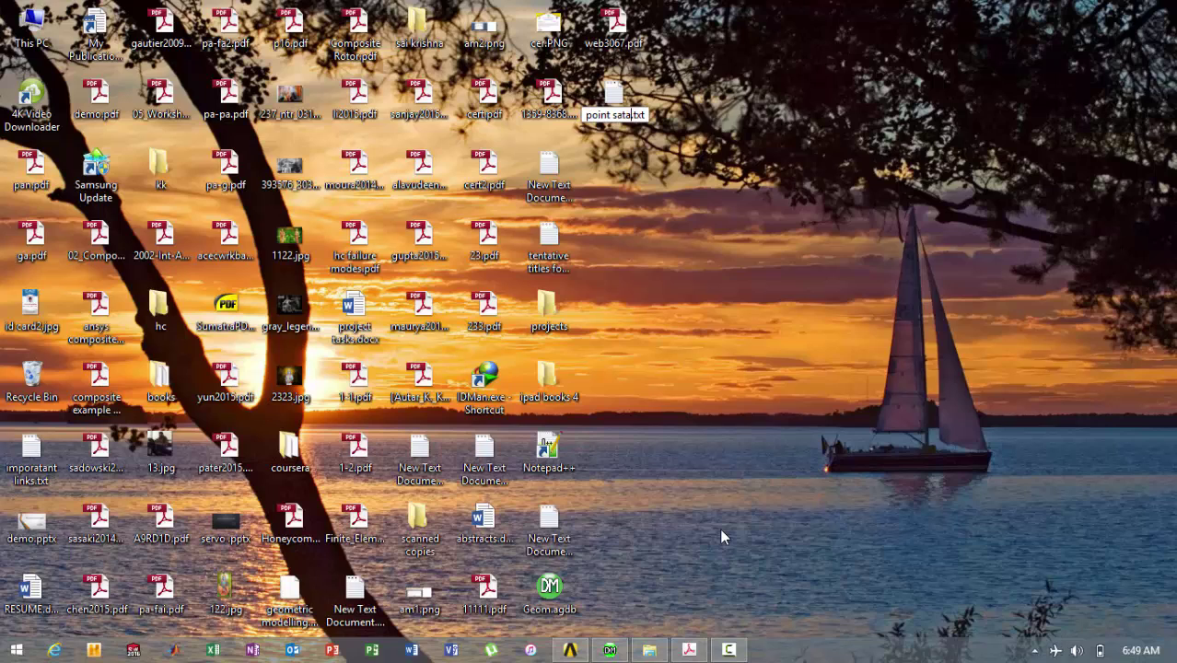
pyautogui.press('BackSpace')
pyautogui.press('BackSpace')
pyautogui.press('BackSpace')
pyautogui.press('BackSpace')
pyautogui.write('data')
pyautogui.press('Return')
pyautogui.press('Return')
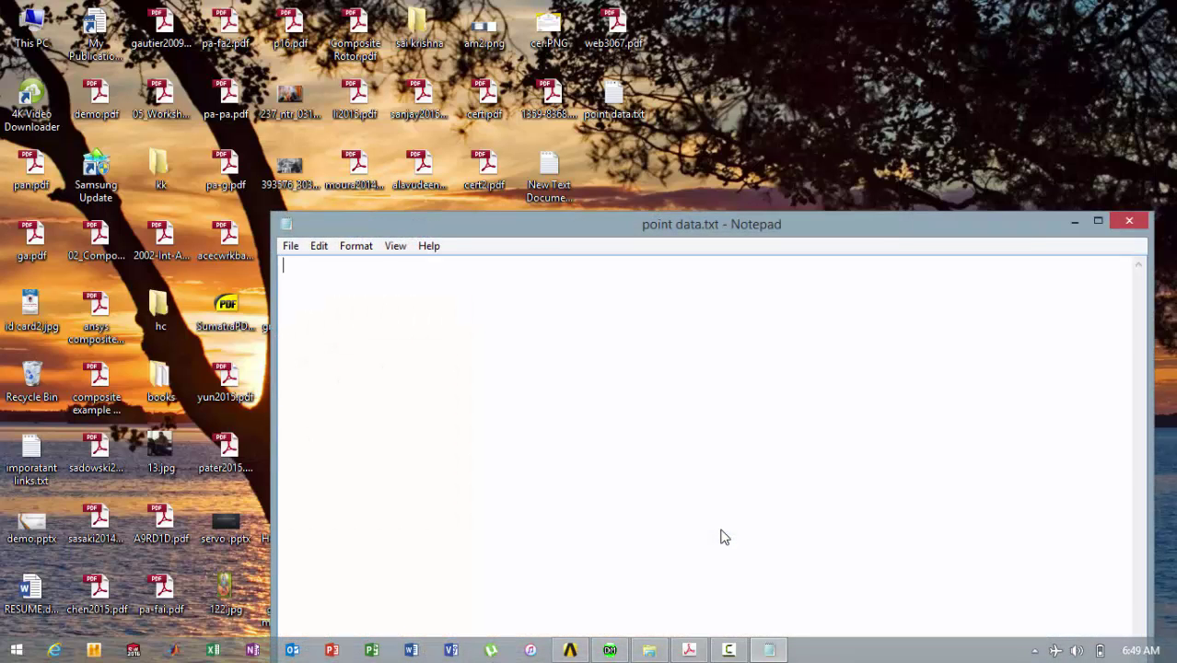
# - Enter point rows at x = 0, 100 and 150, then save point data.txt
pyautogui.write('1')
pyautogui.write(' 1')
pyautogui.write(' 0 ')
pyautogui.write('0 0')
pyautogui.press('Return')
pyautogui.press('Return')
pyautogui.write('1')
pyautogui.write(' 2')
pyautogui.write(' 100')
pyautogui.write('1 3')
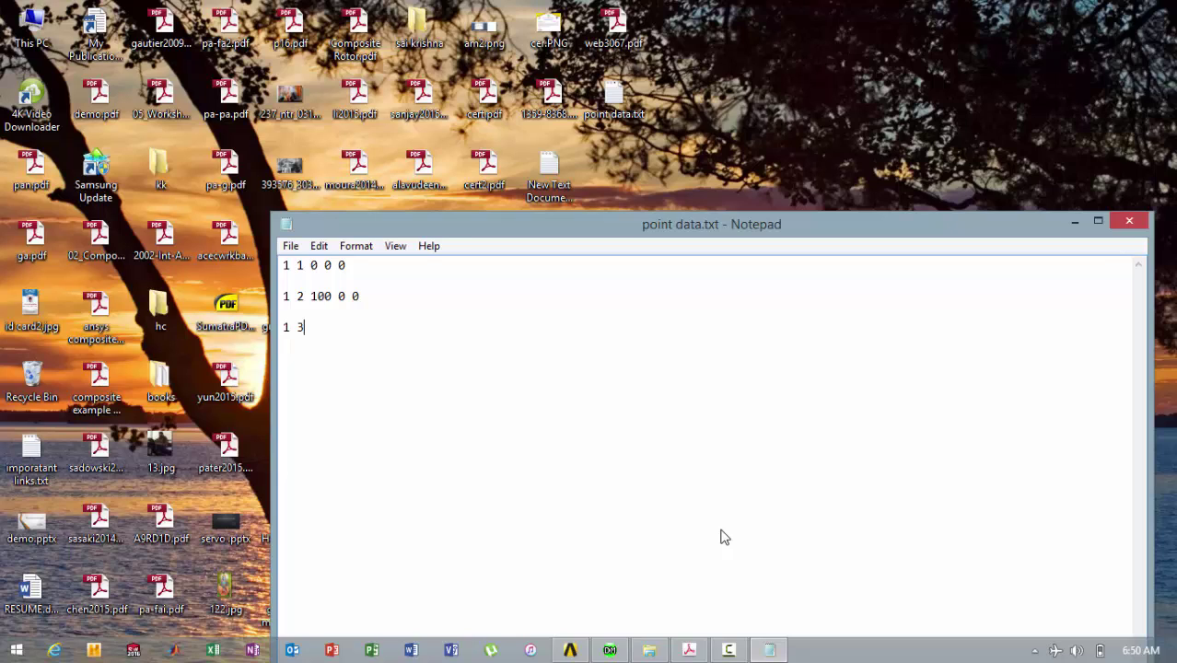
pyautogui.write('1')
pyautogui.write('50 0 0')
pyautogui.click(1129, 223)
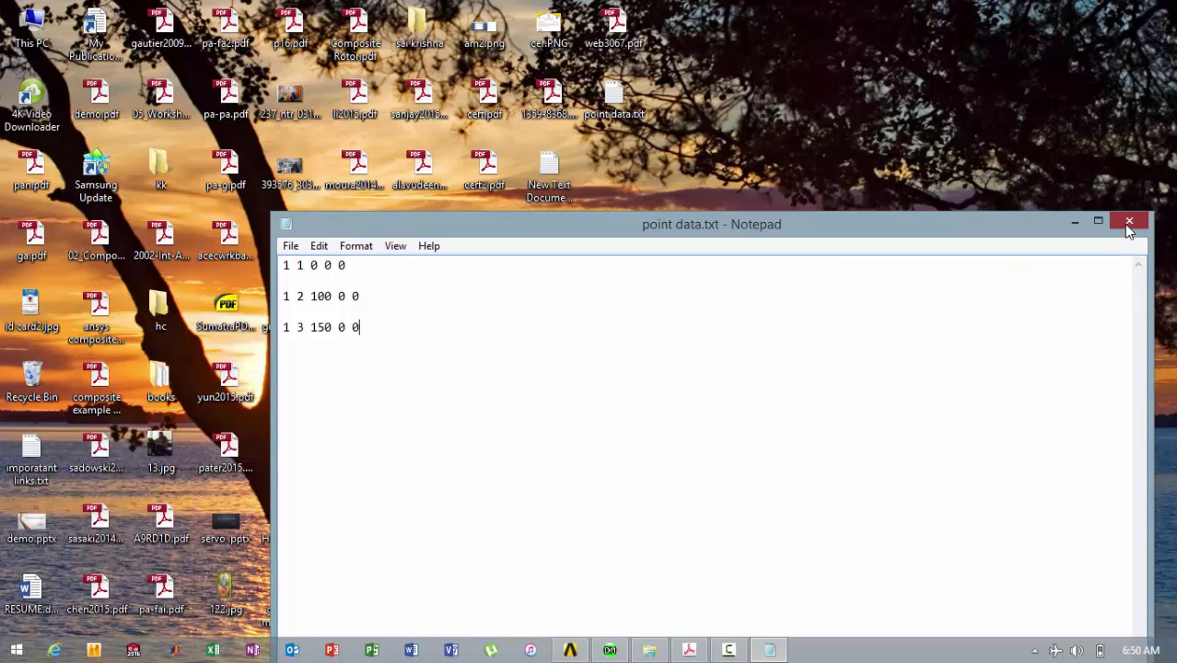
pyautogui.click(557, 337)
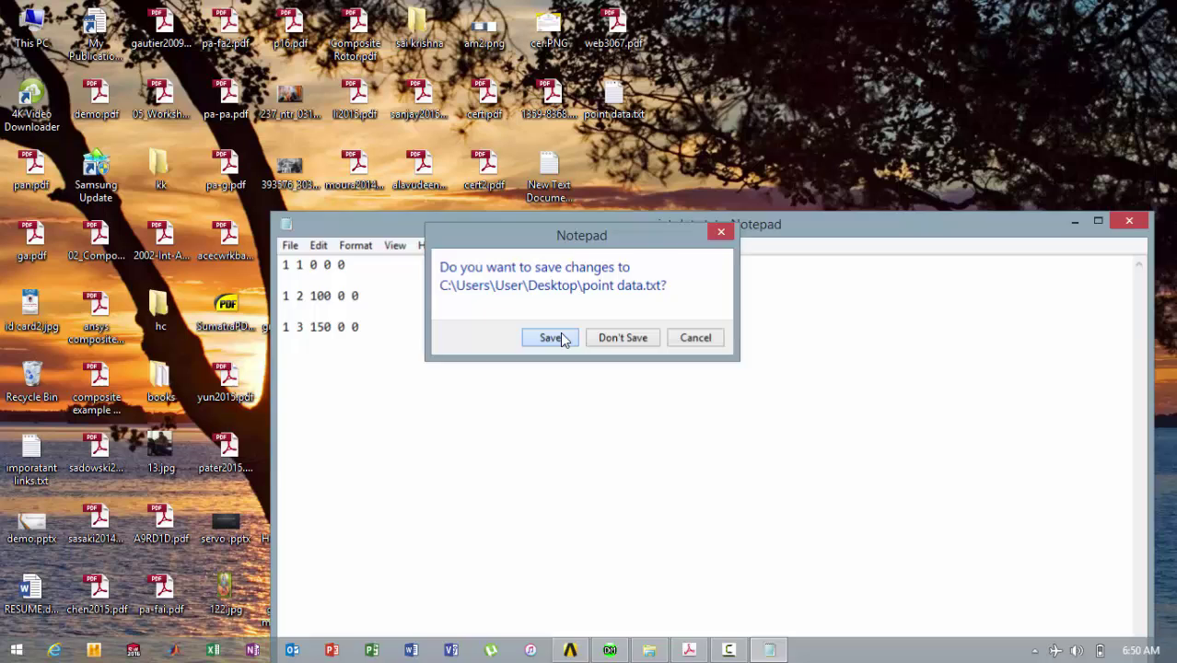
# - Create Point3 from the point data.txt coordinates file and generate its three points
pyautogui.click(610, 650)
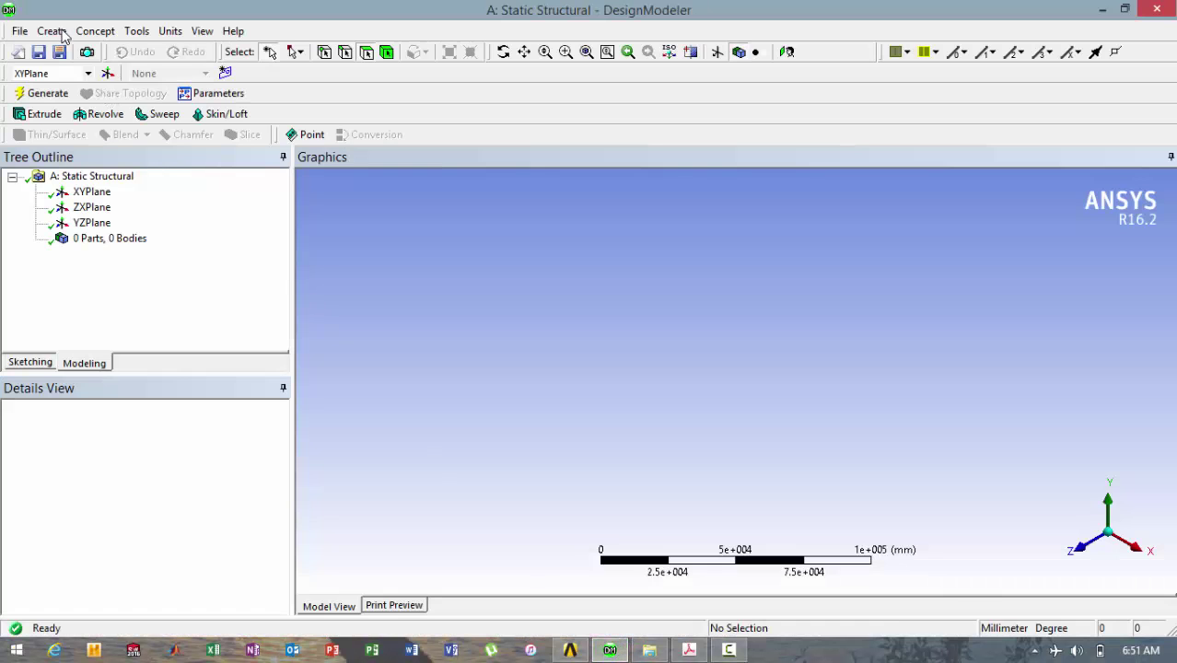
pyautogui.click(53, 30)
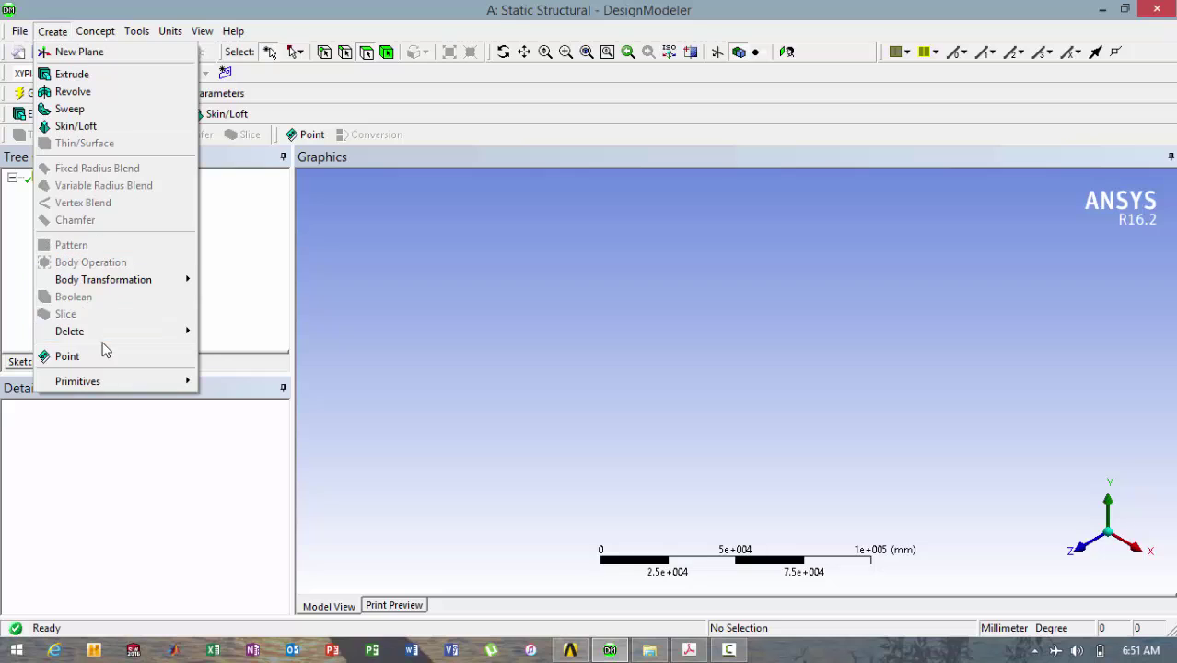
pyautogui.click(103, 357)
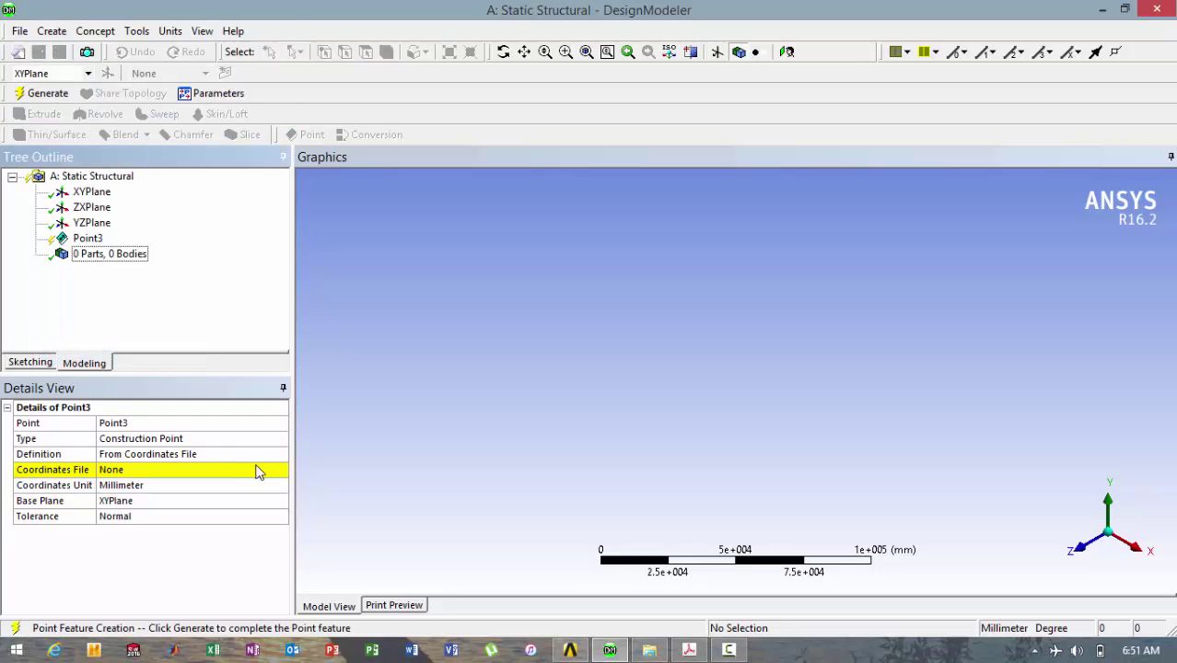
pyautogui.click(279, 470)
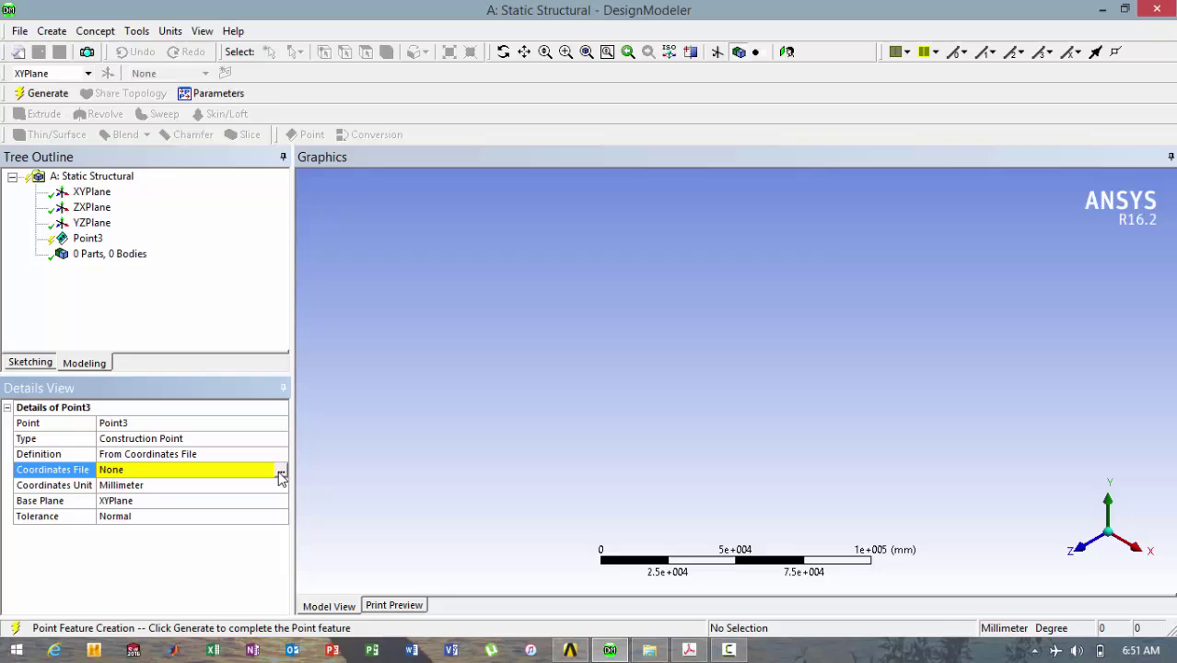
pyautogui.click(281, 471)
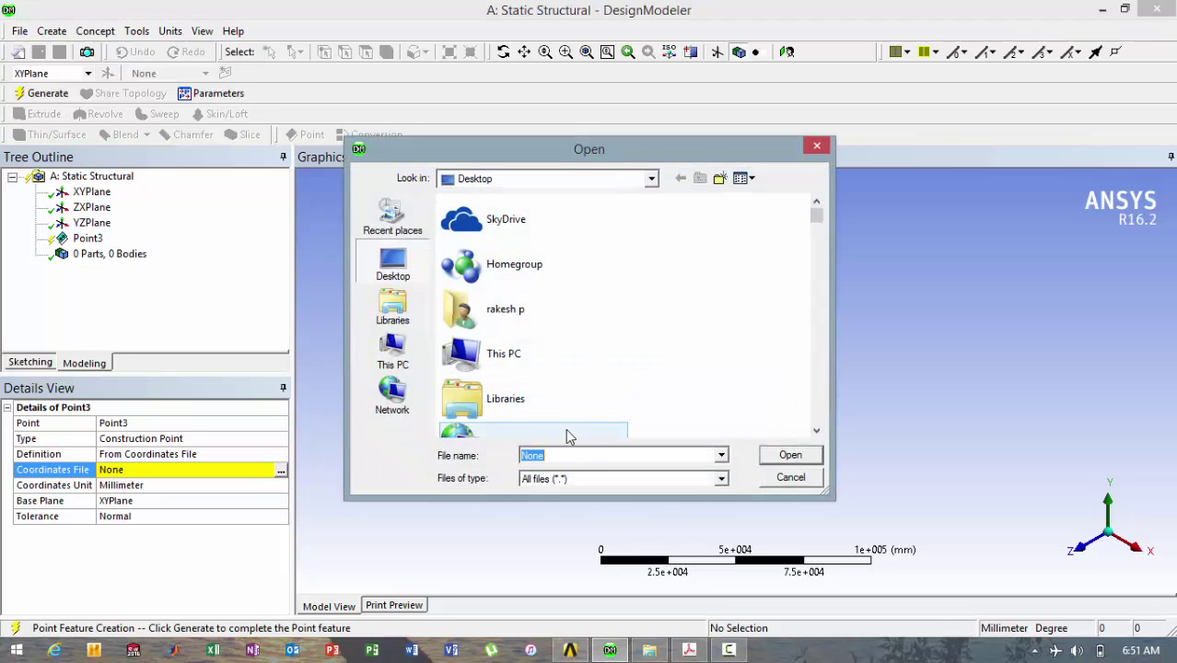
pyautogui.write('po')
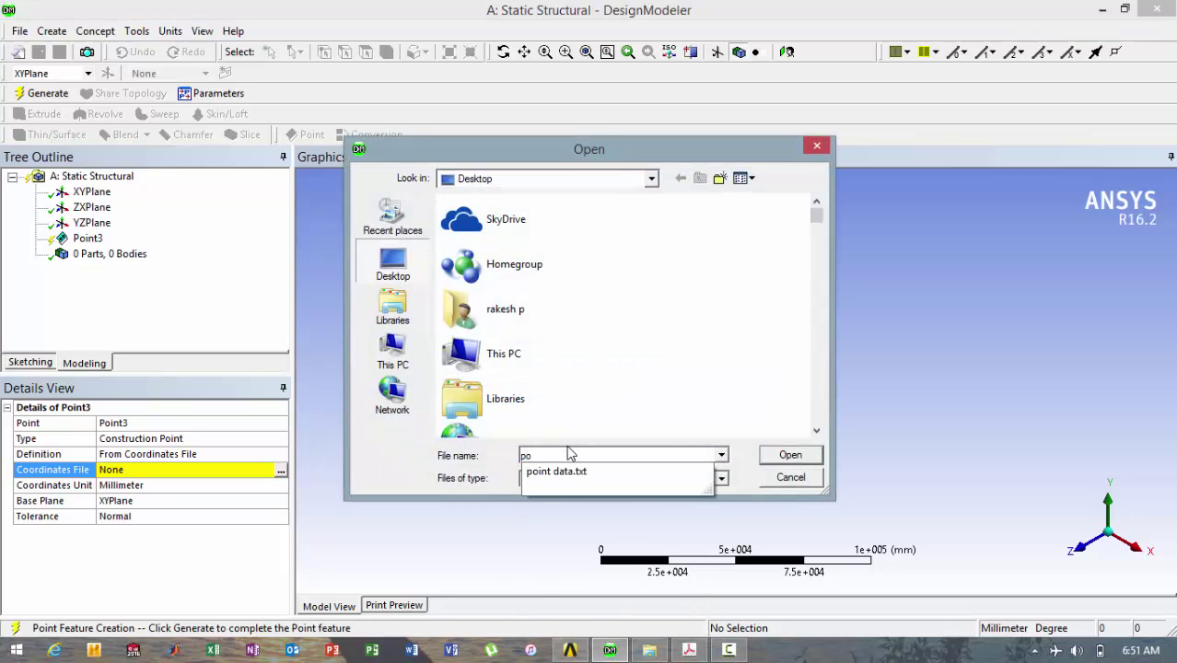
pyautogui.click(571, 473)
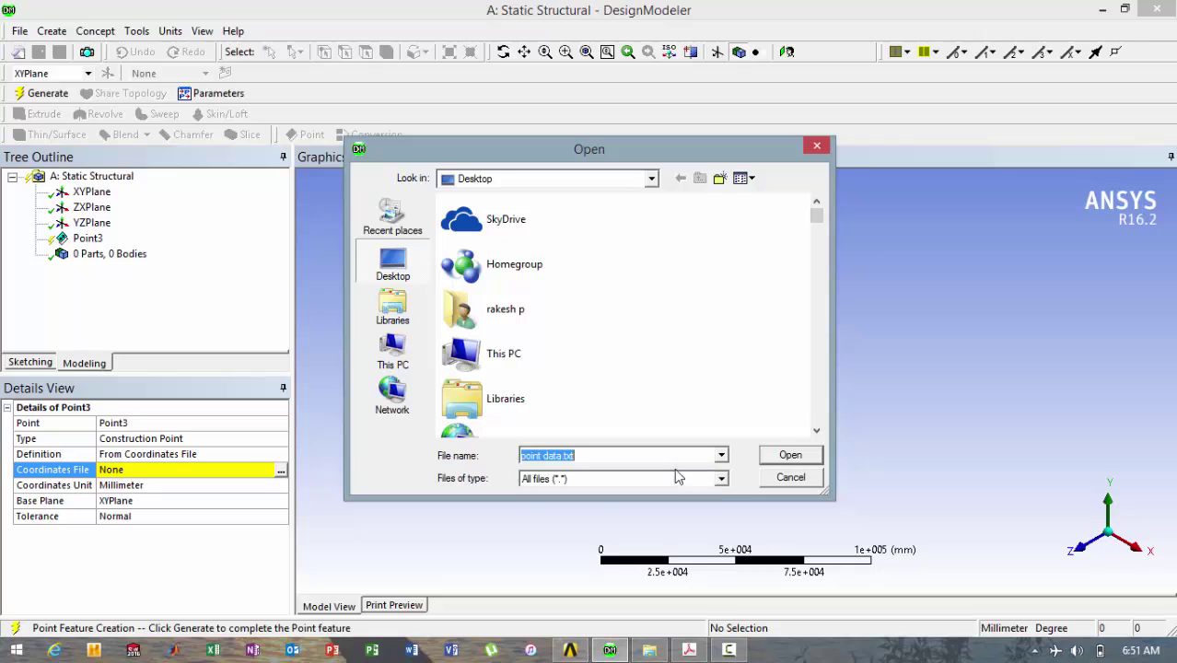
pyautogui.click(789, 457)
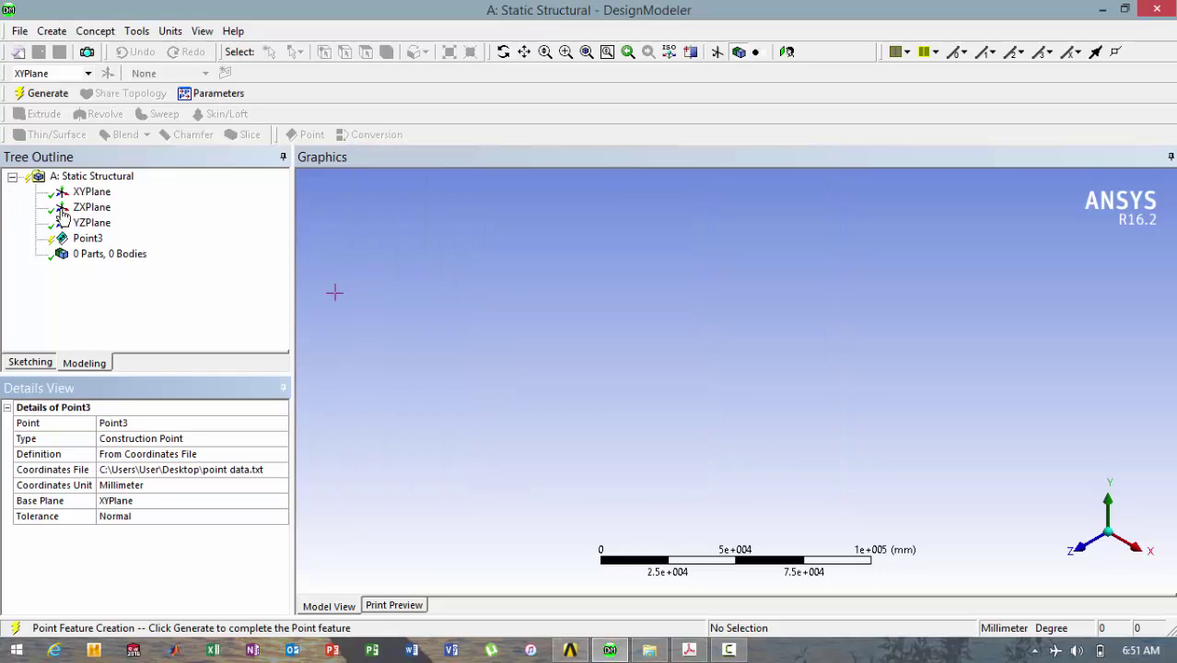
pyautogui.rightClick(90, 241)
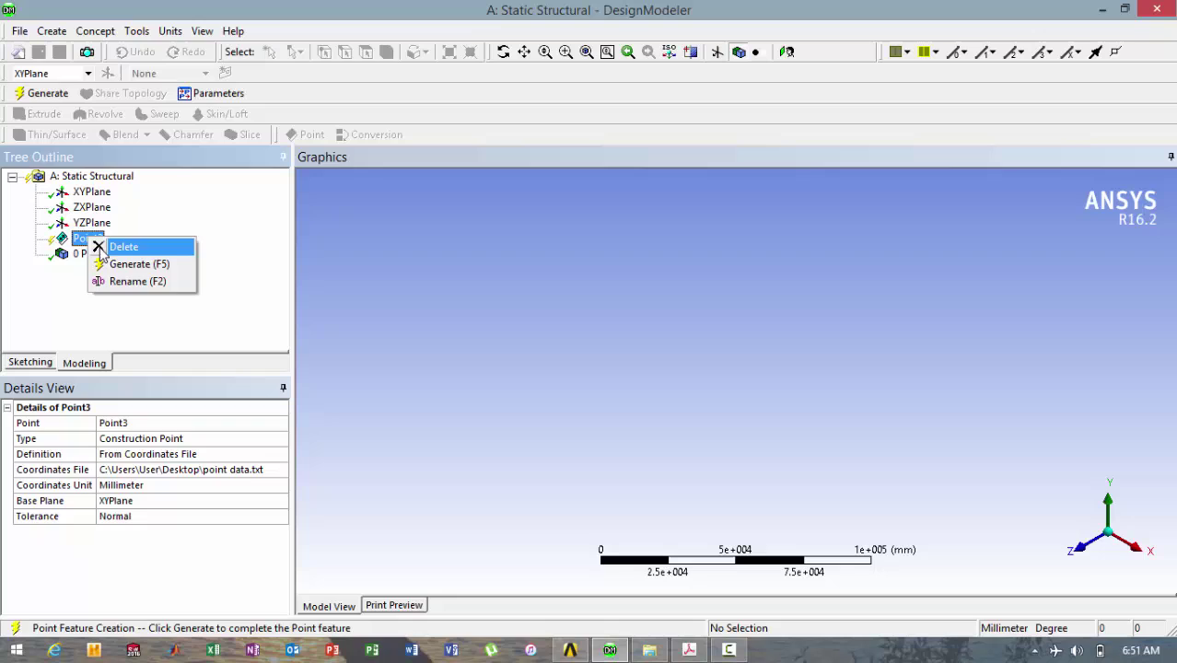
pyautogui.click(109, 265)
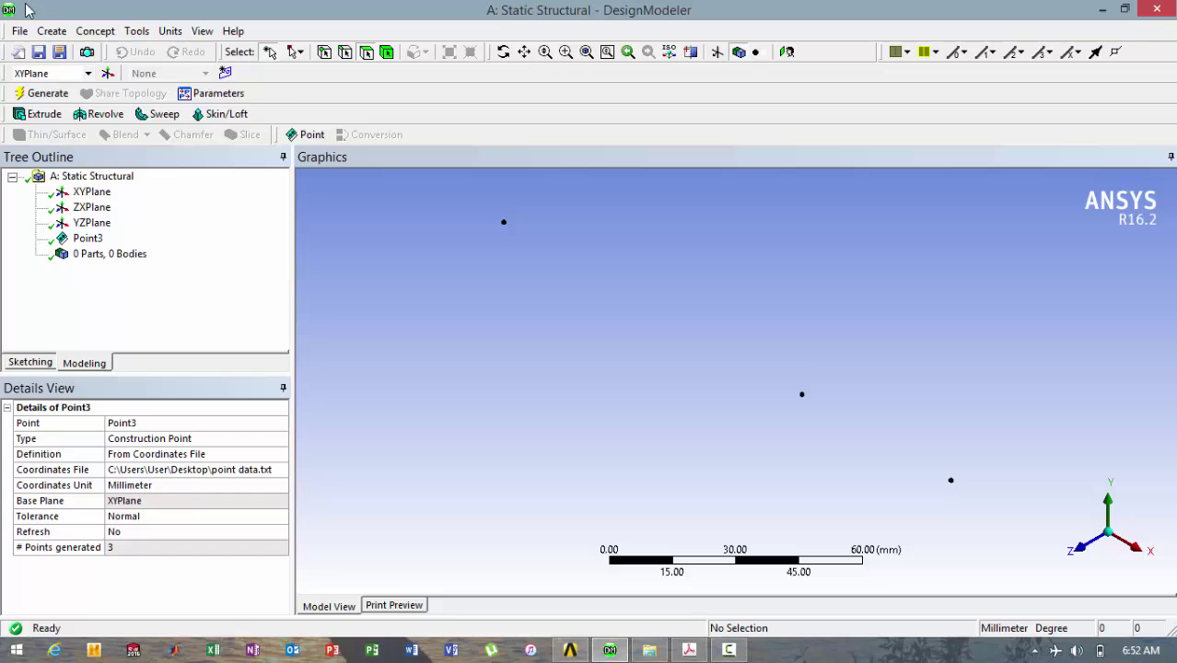
# - Build Line1 from the upper-left point to the middle point and generate it
pyautogui.click(89, 31)
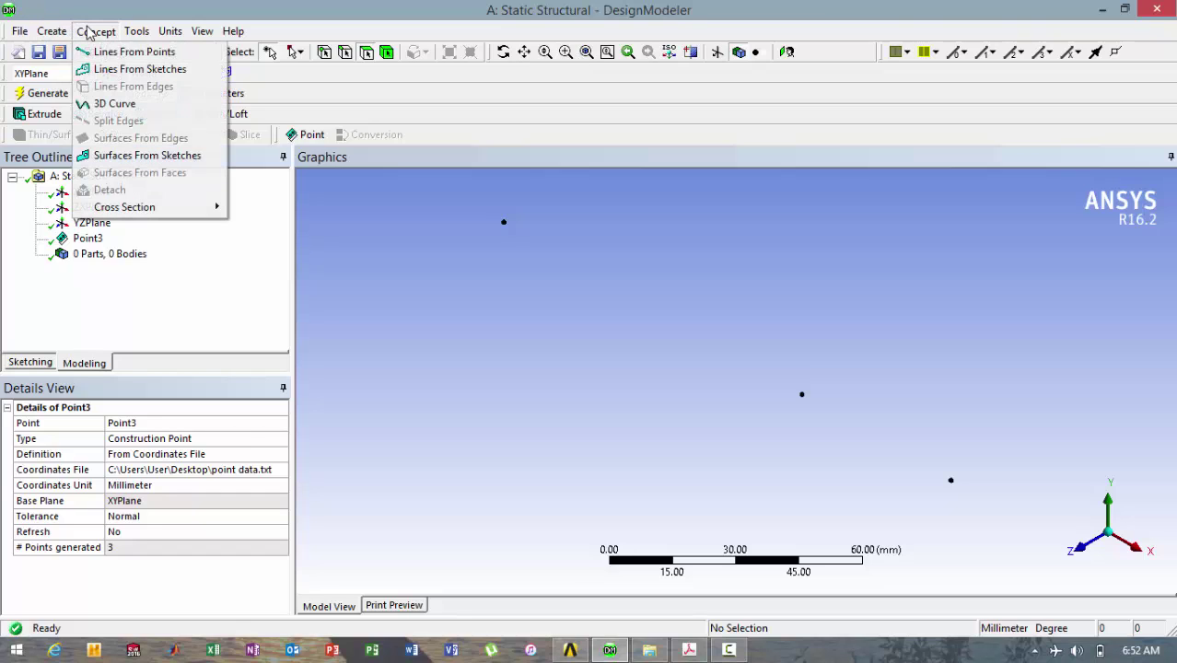
pyautogui.click(96, 52)
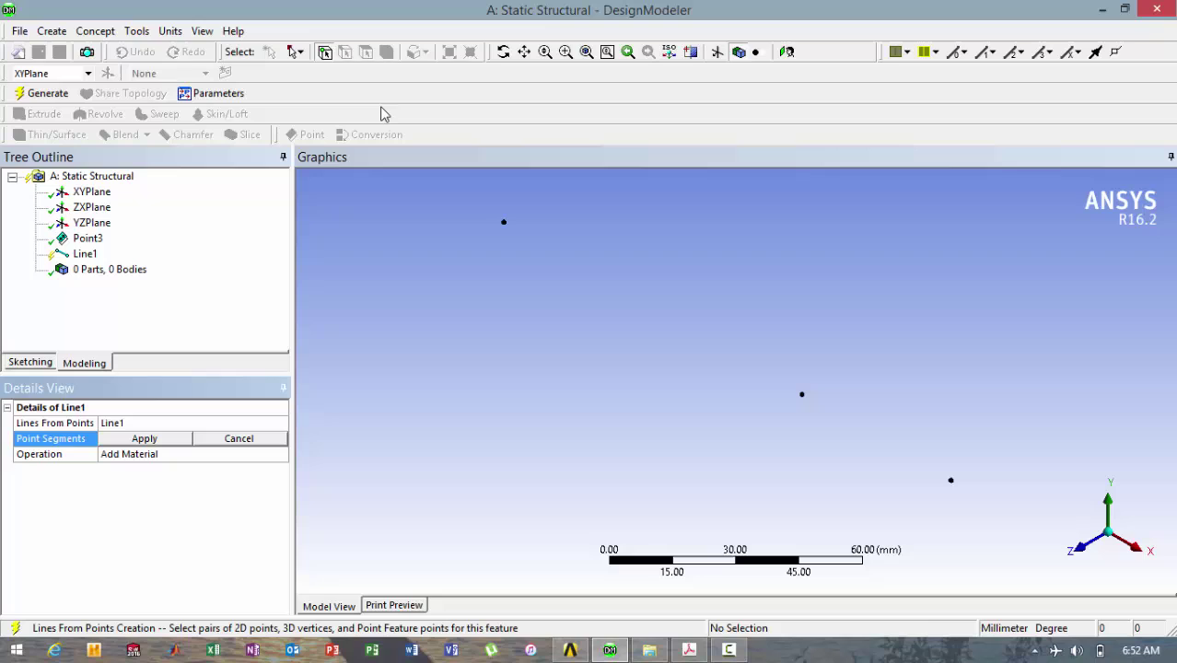
pyautogui.click(502, 224)
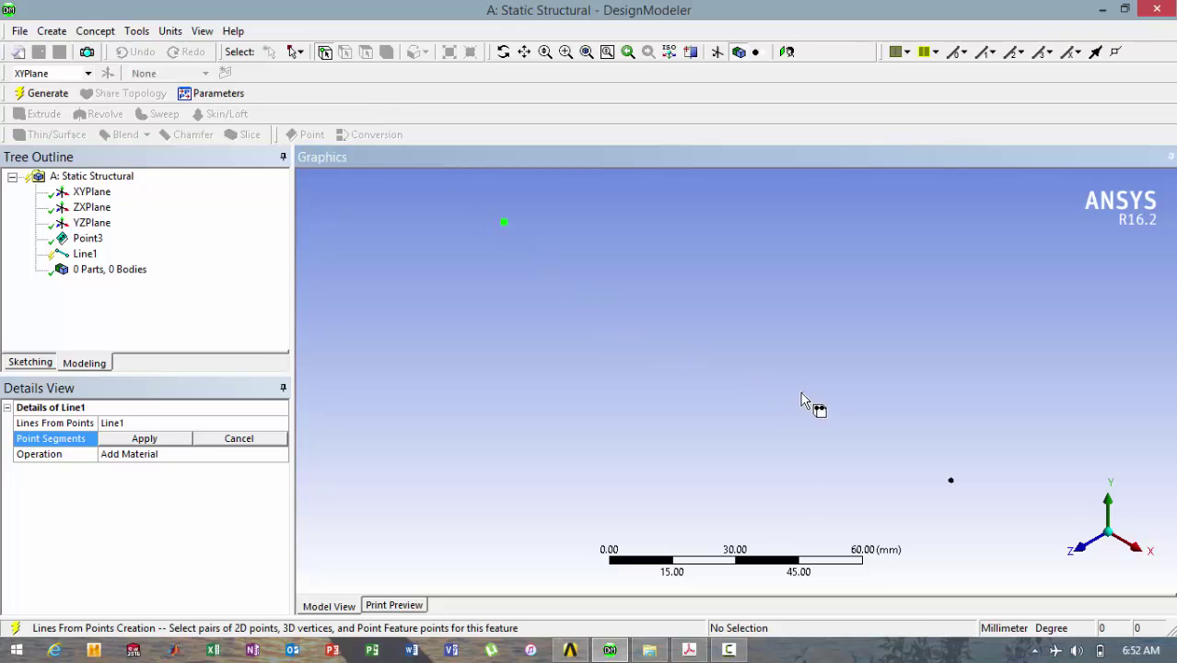
pyautogui.click(801, 396)
pyautogui.click(137, 439)
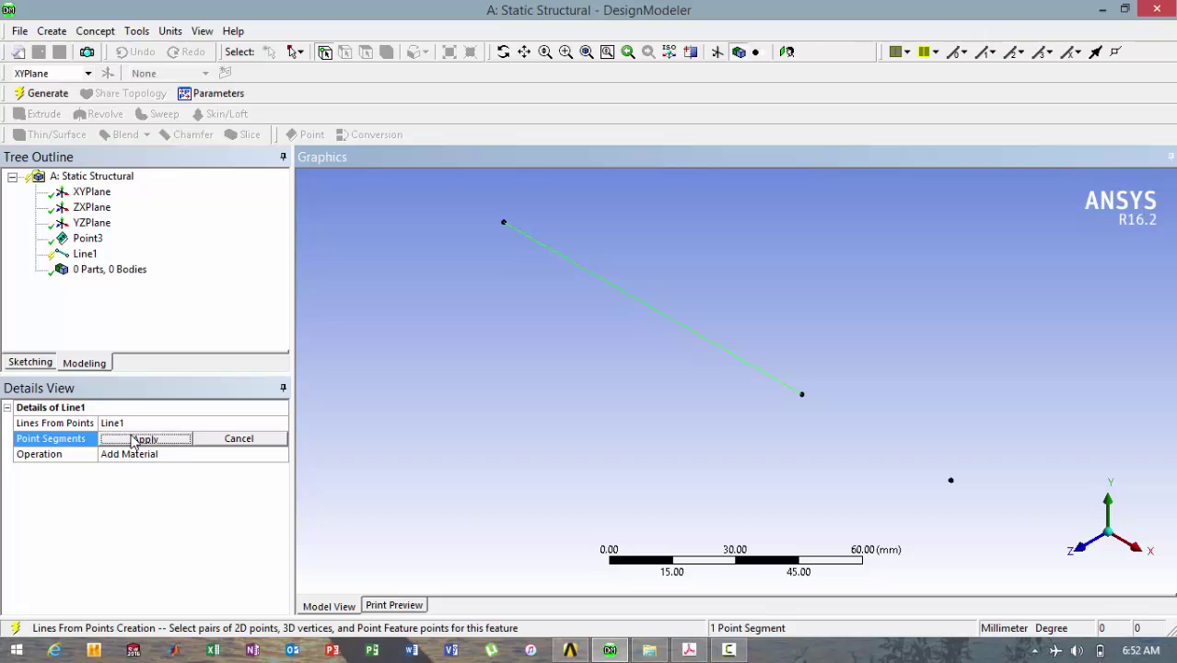
pyautogui.click(86, 255)
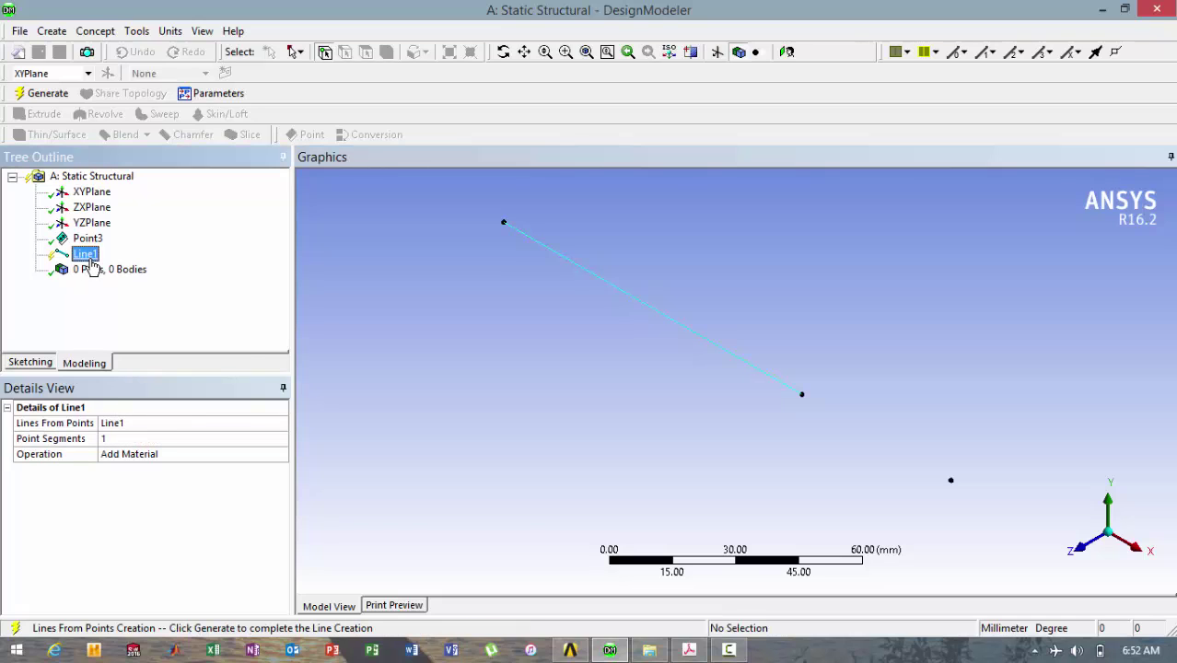
pyautogui.rightClick(88, 257)
pyautogui.click(111, 286)
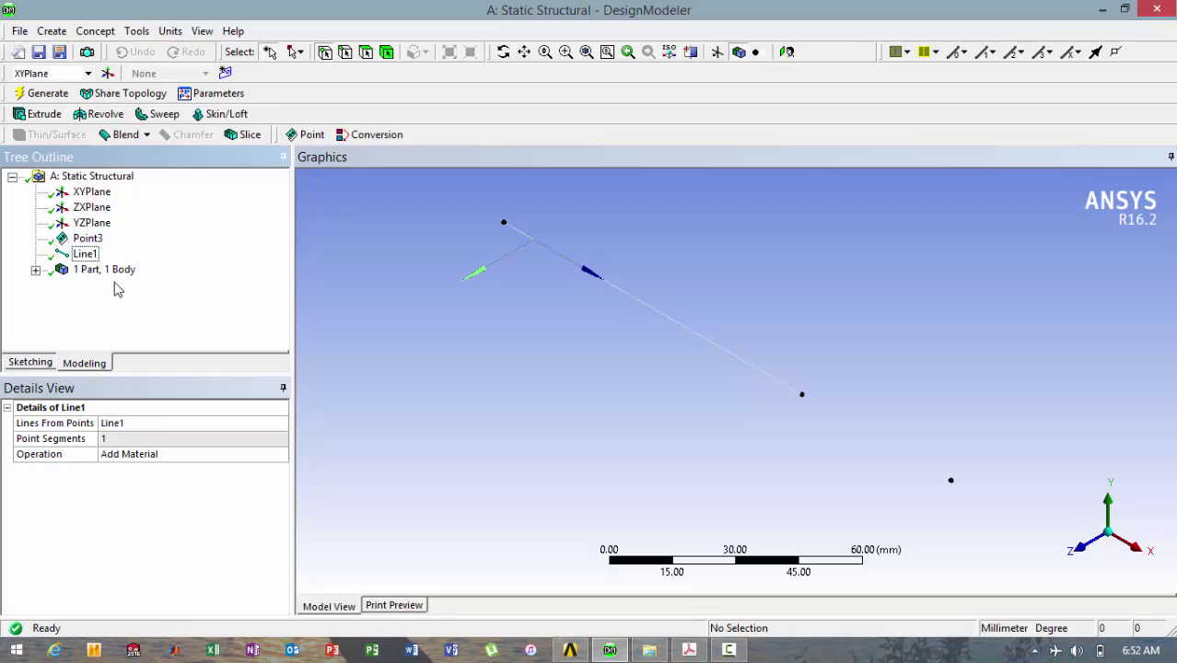
# - Define a second line segment from the middle point to the lower-right point
pyautogui.click(107, 37)
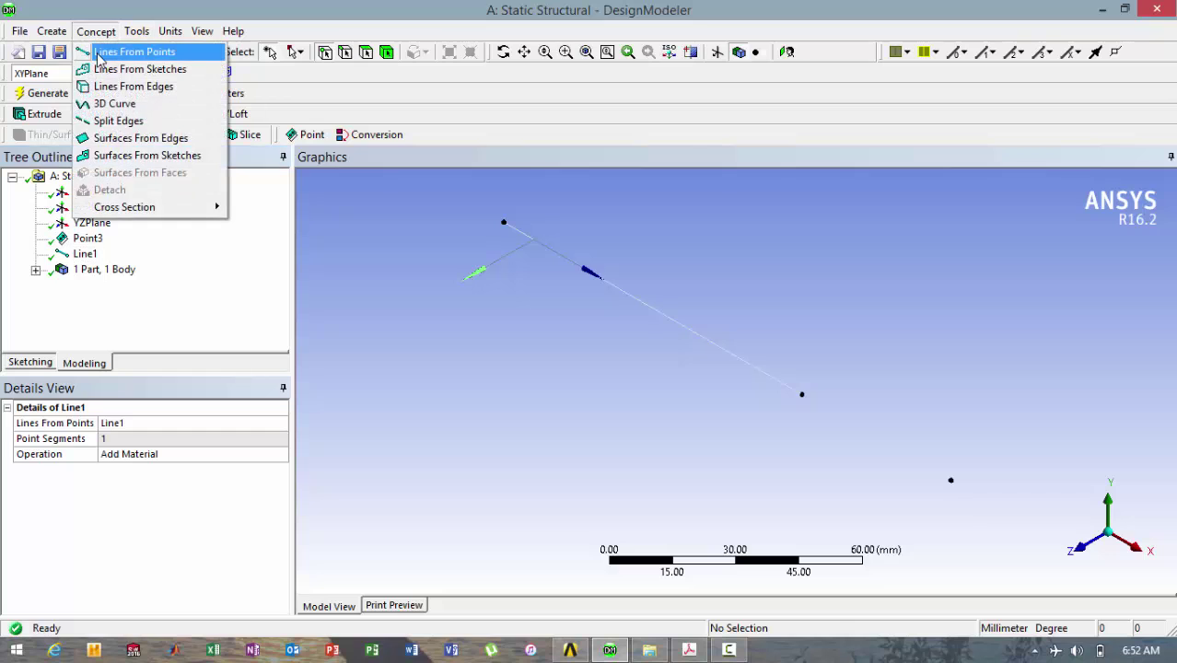
pyautogui.click(129, 50)
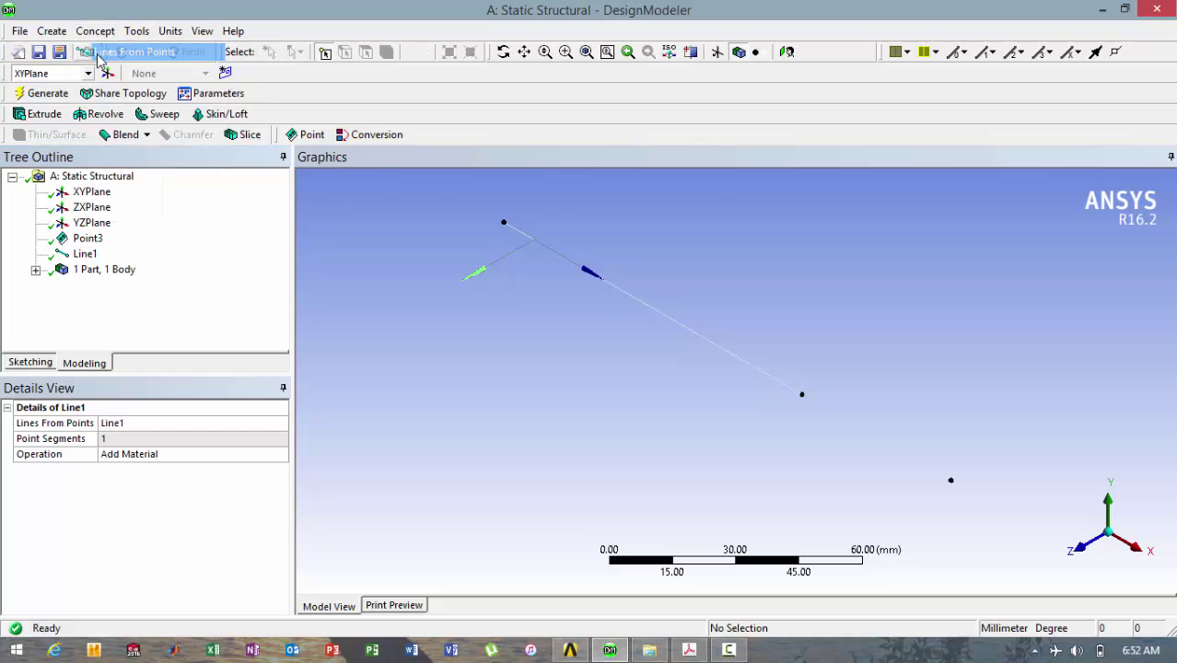
pyautogui.click(802, 394)
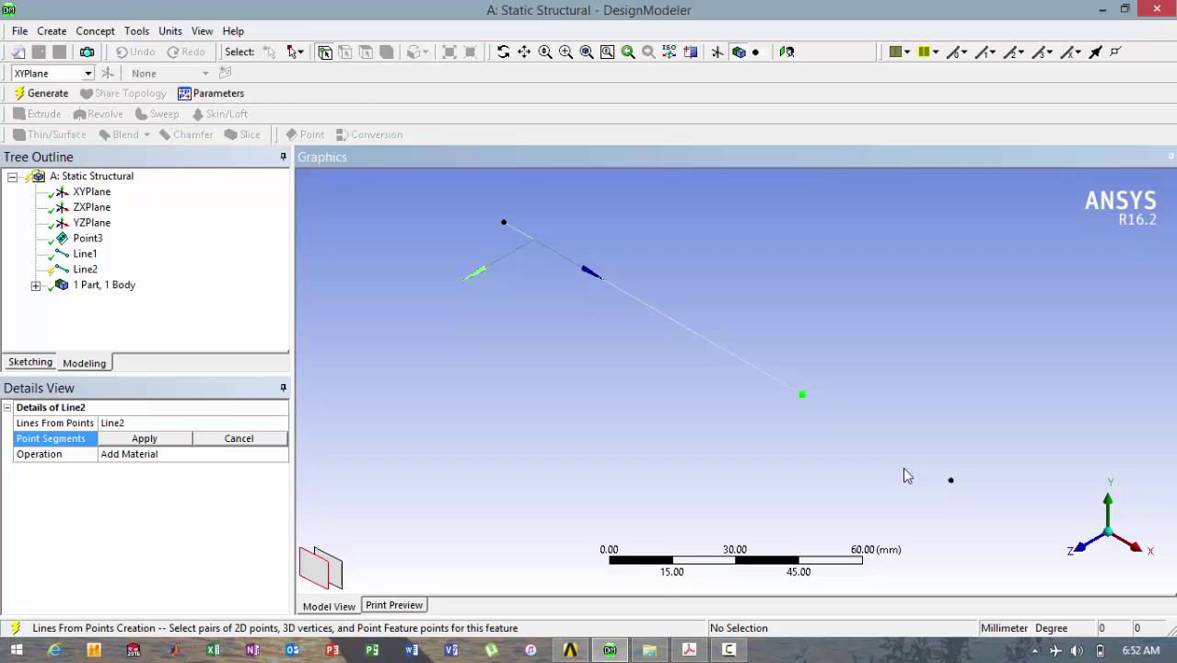
pyautogui.click(951, 480)
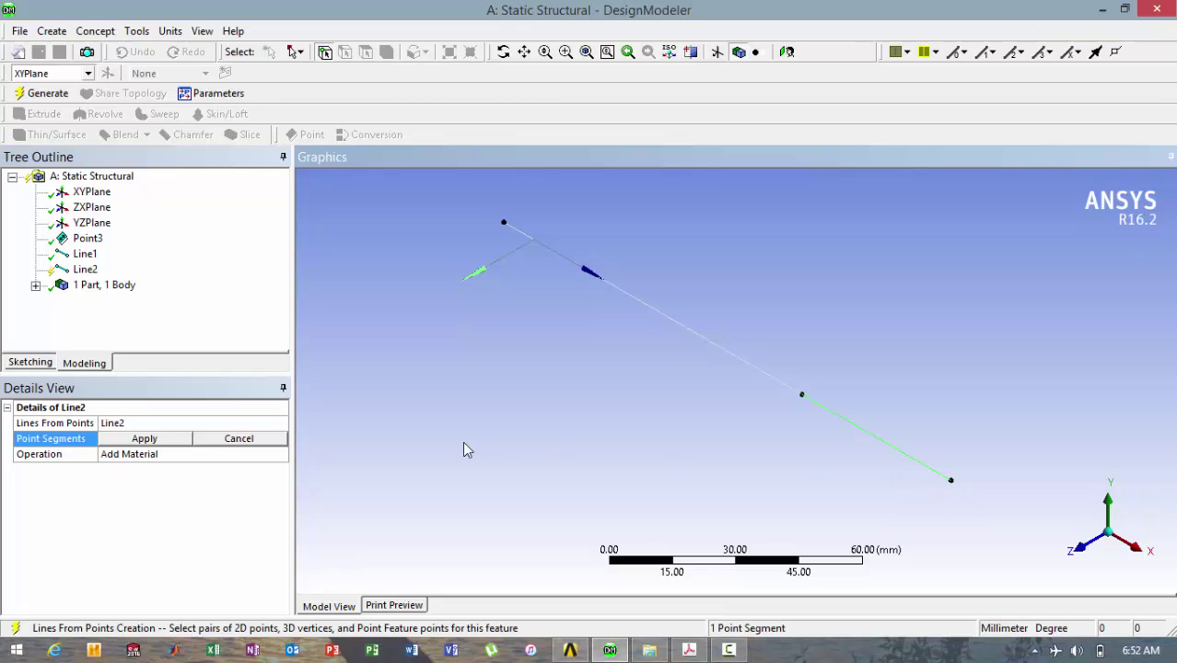
pyautogui.click(181, 441)
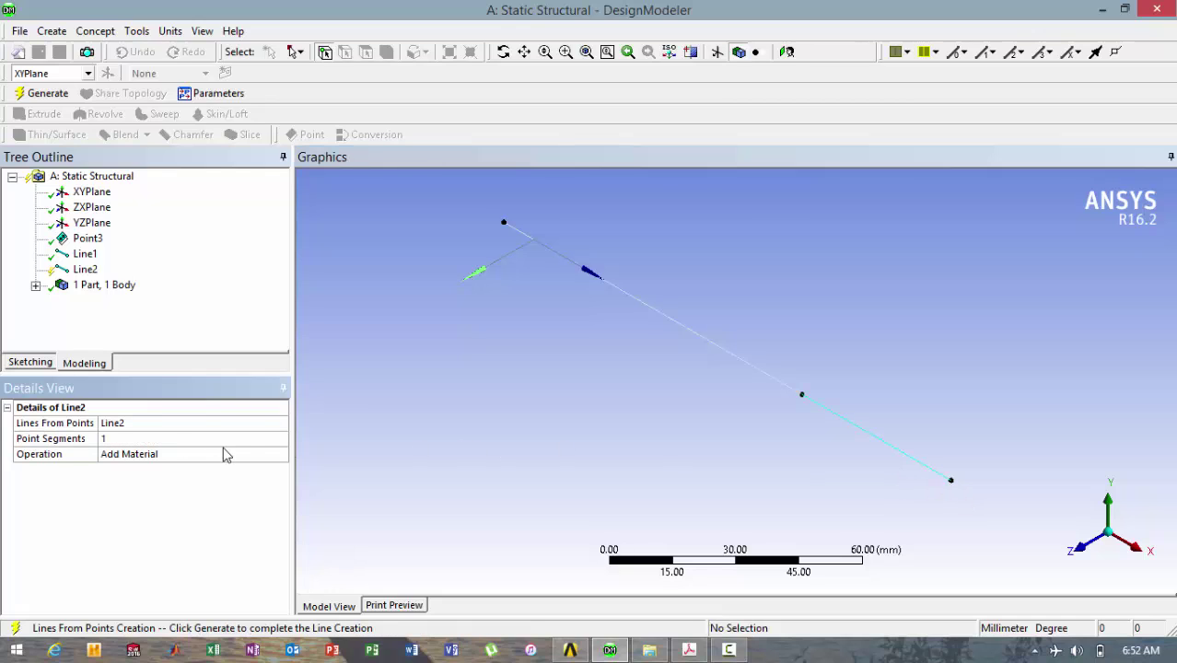
# - Set Line2's operation to Add Frozen and generate it as a separate body
pyautogui.click(281, 457)
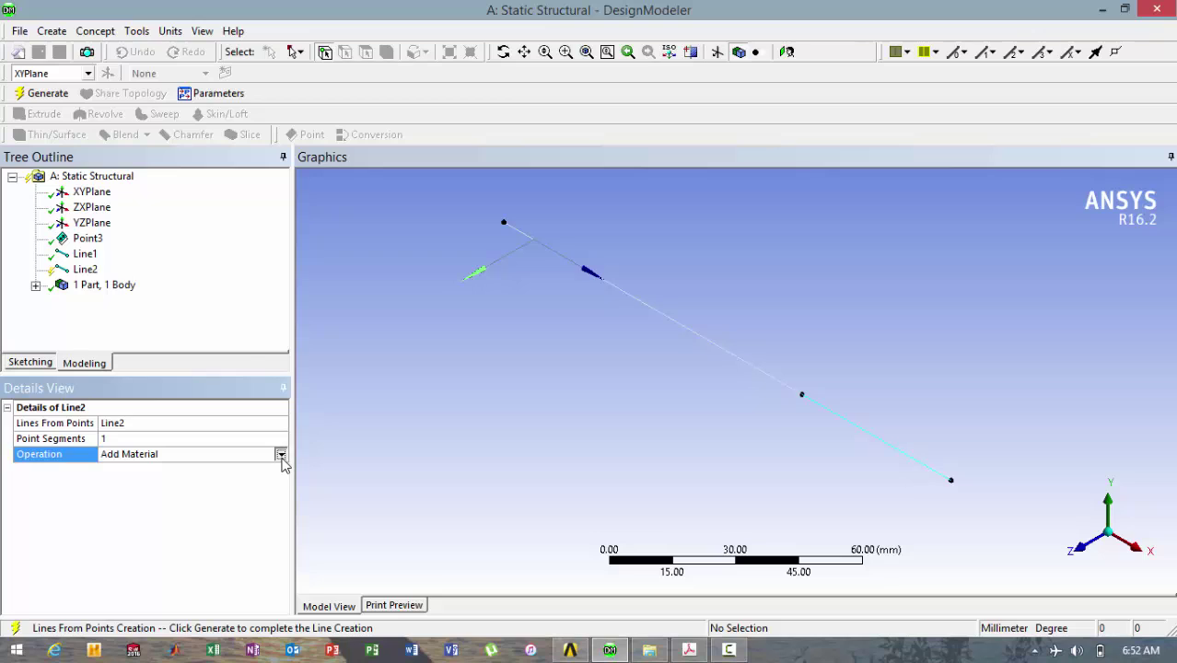
pyautogui.click(281, 456)
pyautogui.click(279, 469)
pyautogui.click(339, 405)
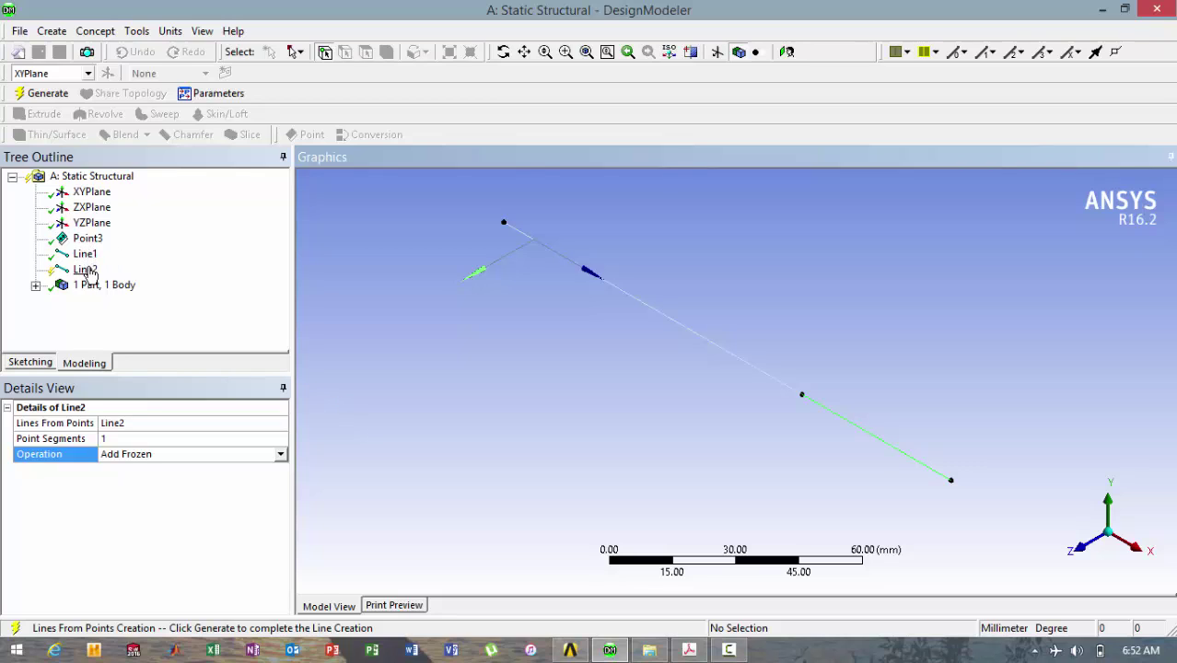
pyautogui.rightClick(90, 270)
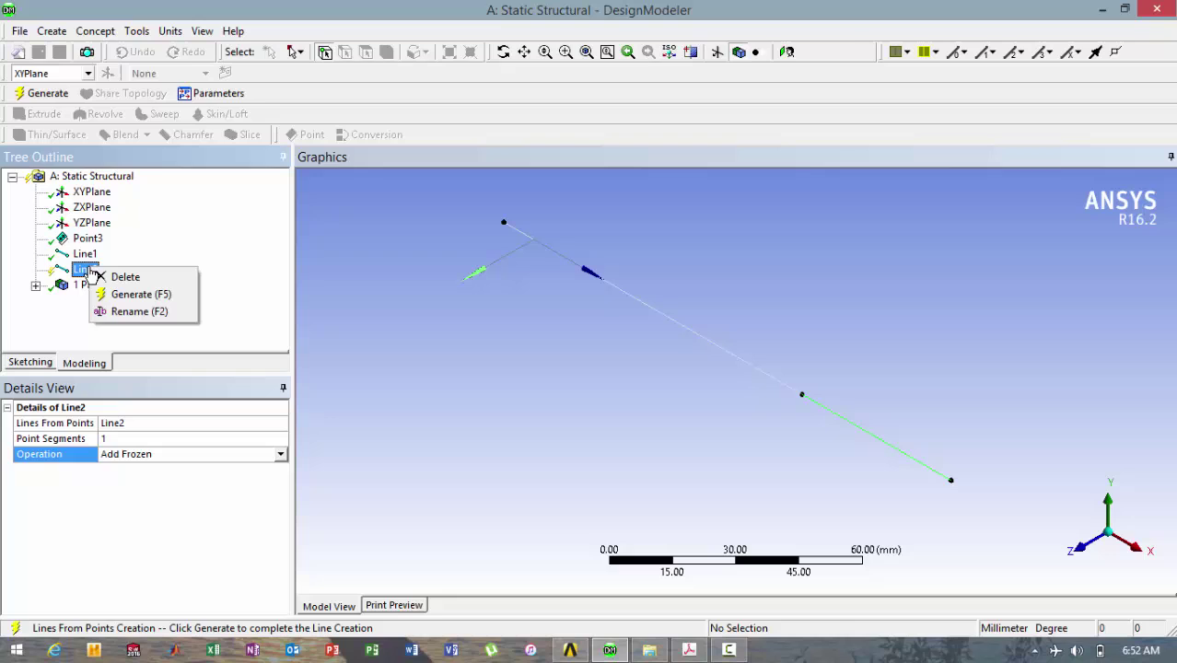
pyautogui.click(123, 295)
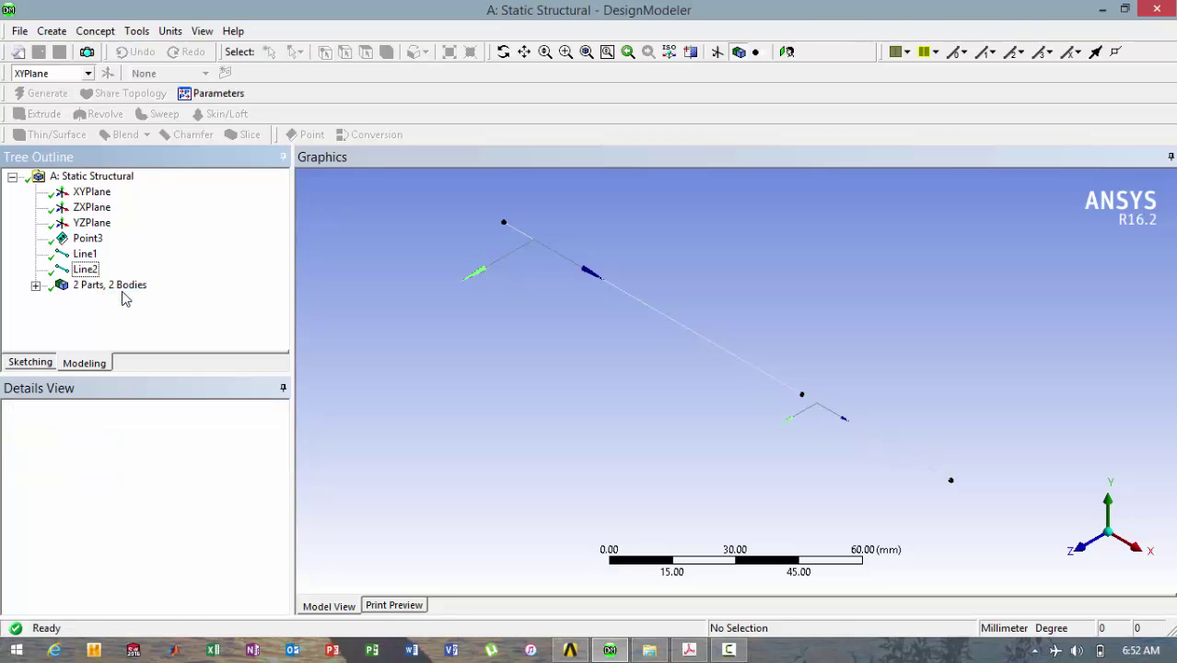
pyautogui.click(95, 30)
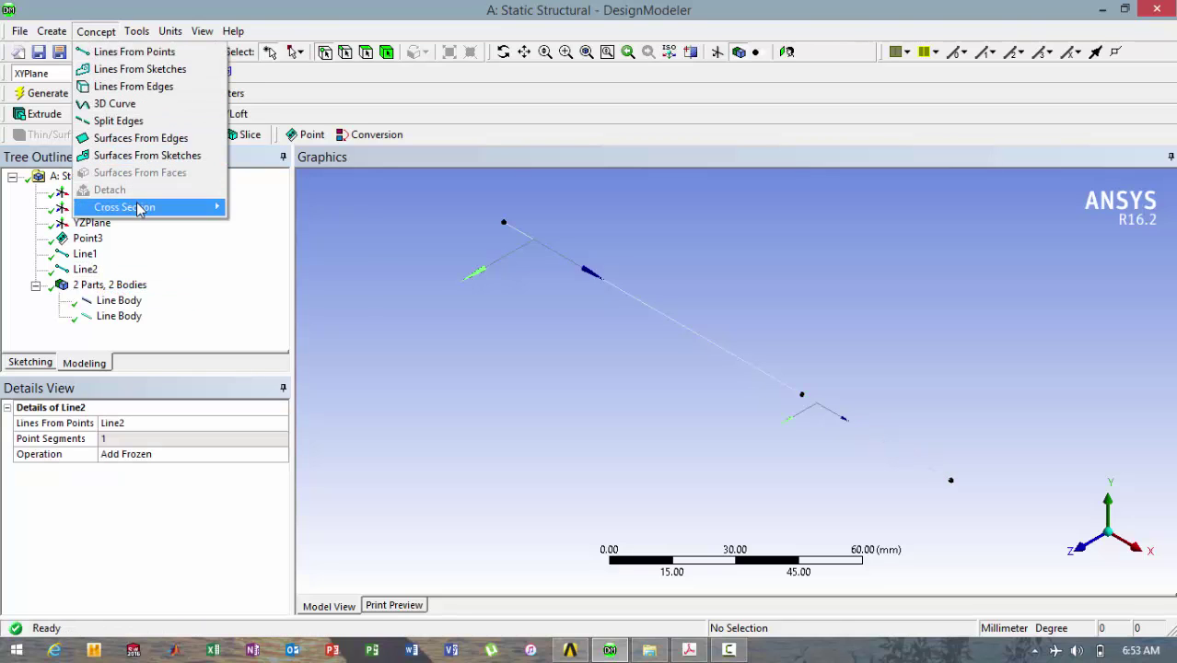
# - Add two rectangular cross sections, Rect1 and Rect2
pyautogui.moveTo(125, 207)
pyautogui.click(258, 211)
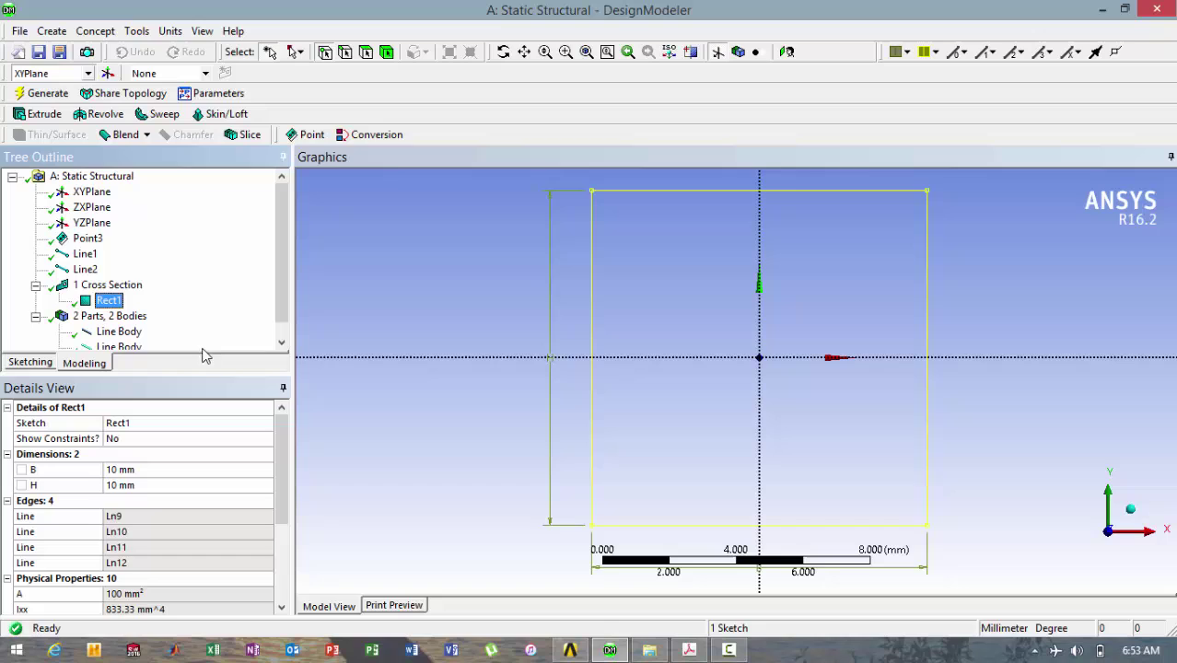
pyautogui.rightClick(129, 287)
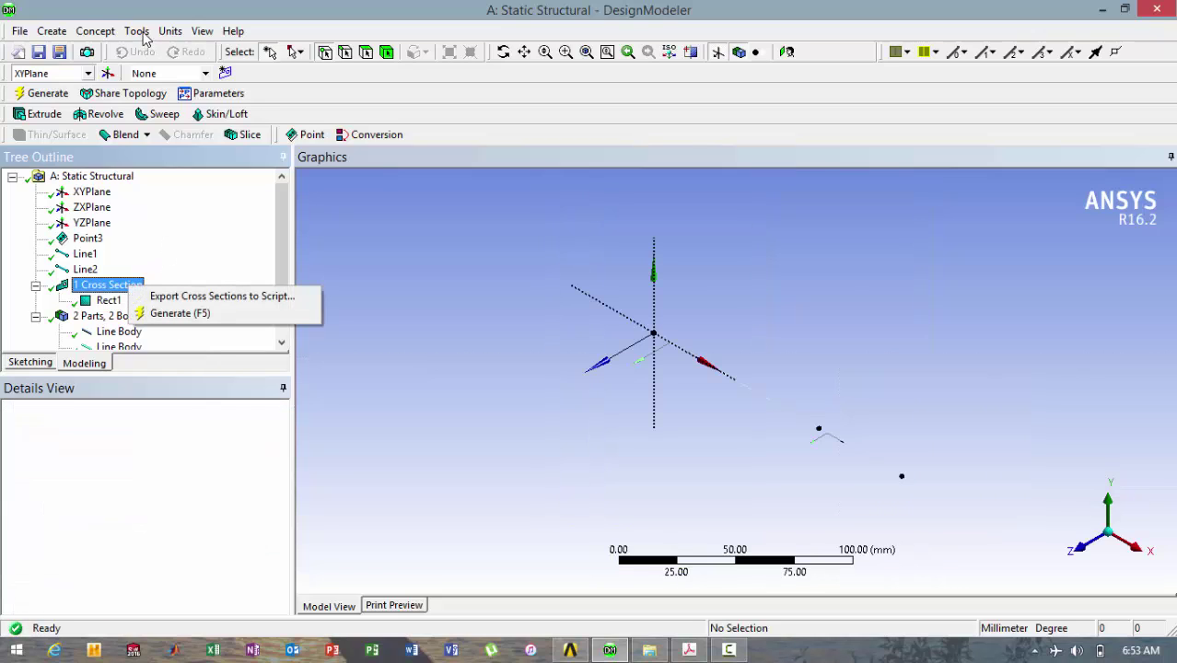
pyautogui.click(96, 32)
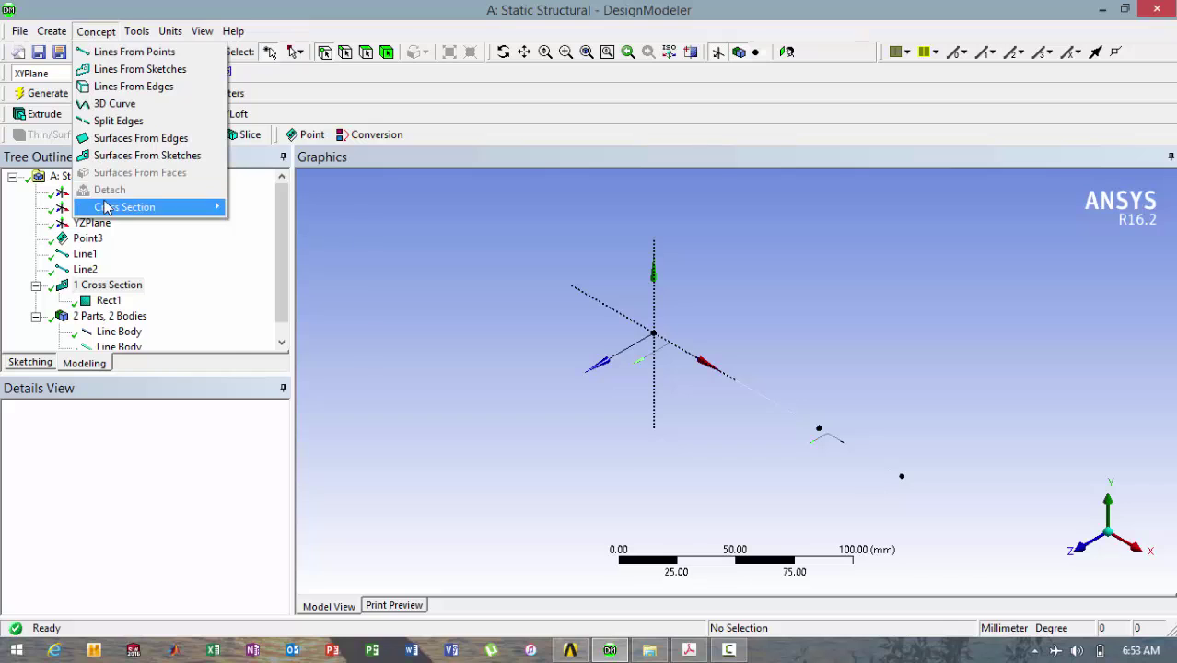
pyautogui.click(268, 210)
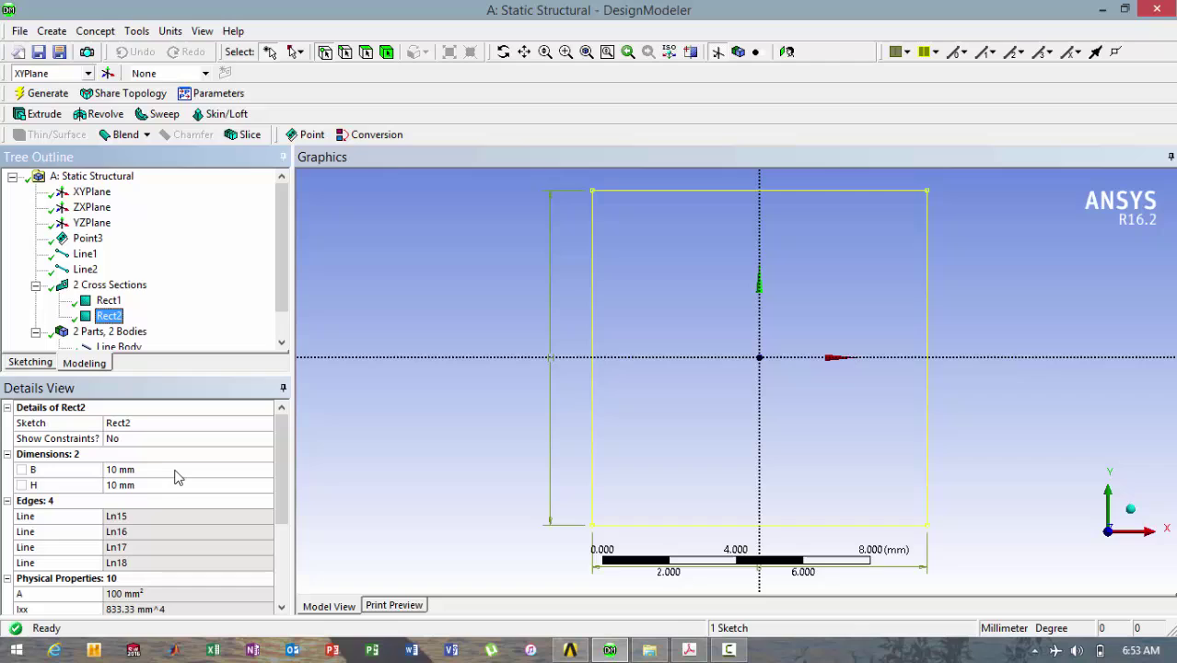
# - Set Rect2's width B and height H to 7 mm
pyautogui.click(177, 469)
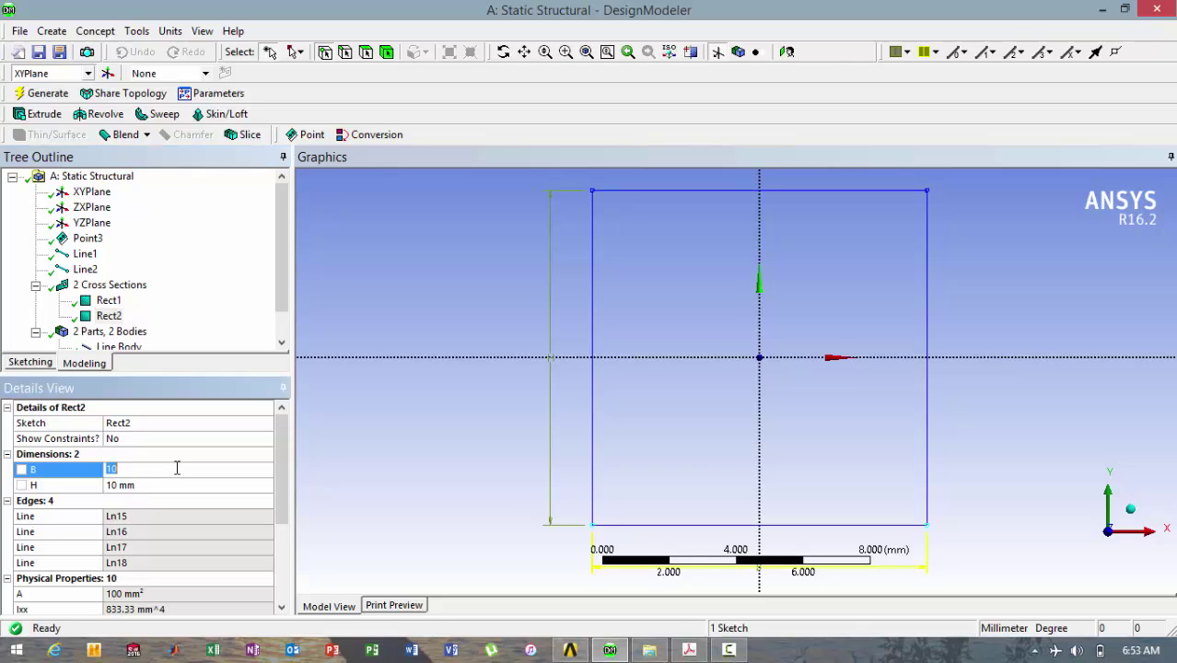
pyautogui.write('7')
pyautogui.click(177, 485)
pyautogui.write('7')
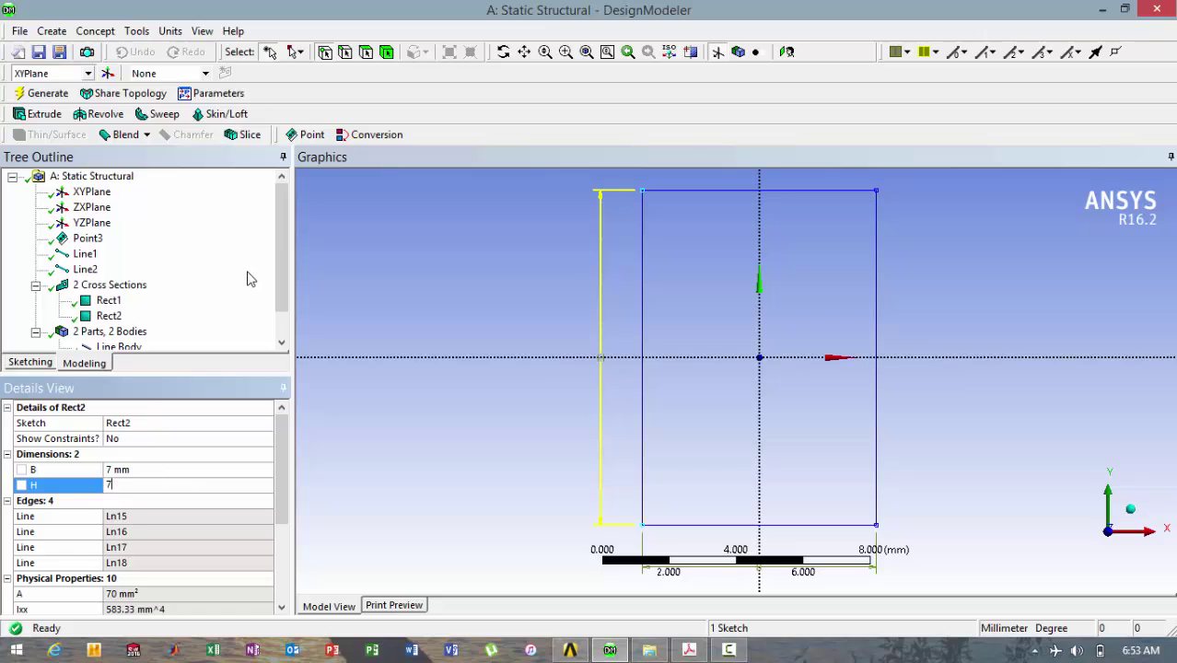
pyautogui.click(249, 279)
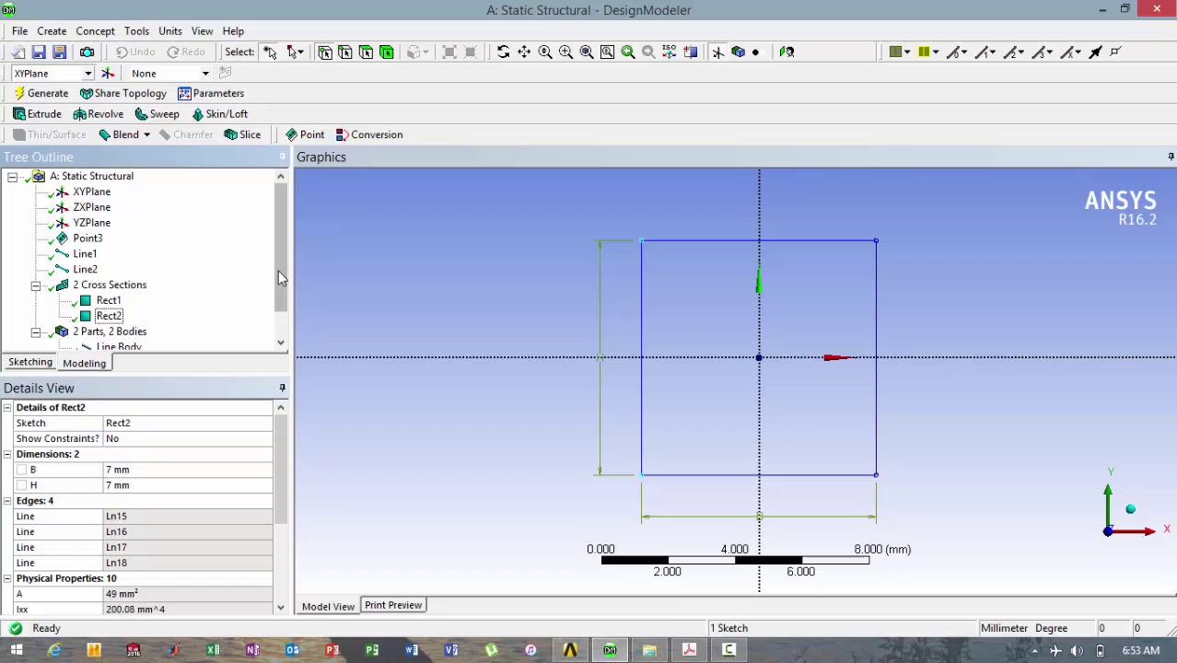
pyautogui.scroll(-1, 278, 271)
# - Assign the Rect1 cross section to the first line body
pyautogui.click(136, 318)
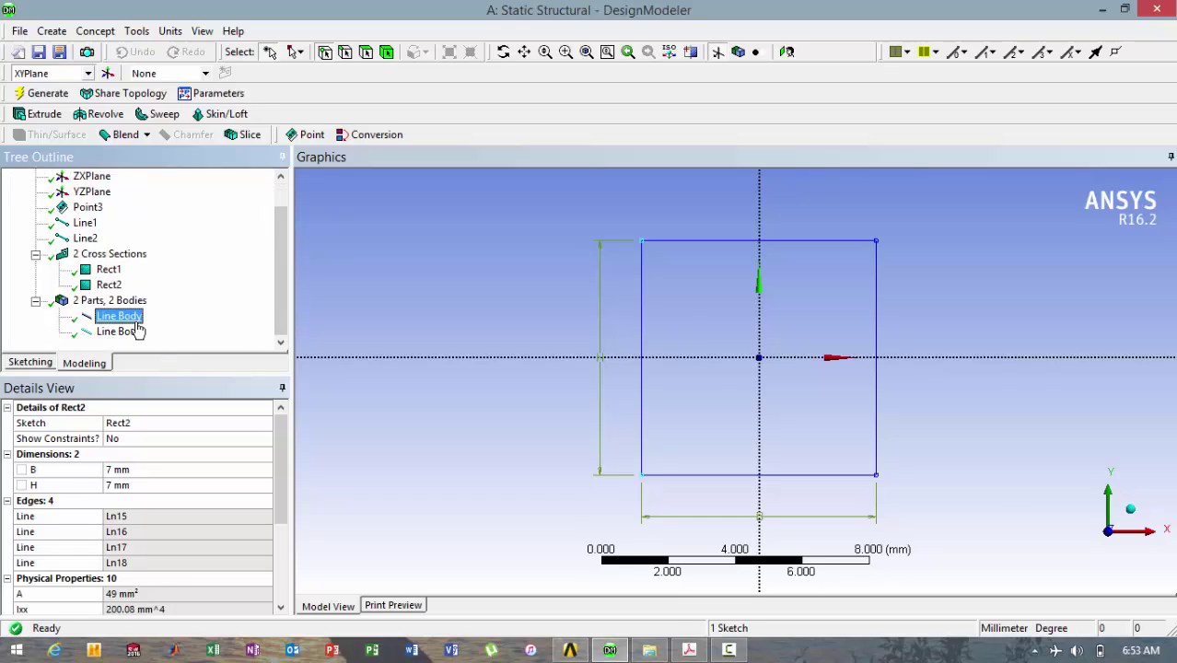
pyautogui.click(280, 489)
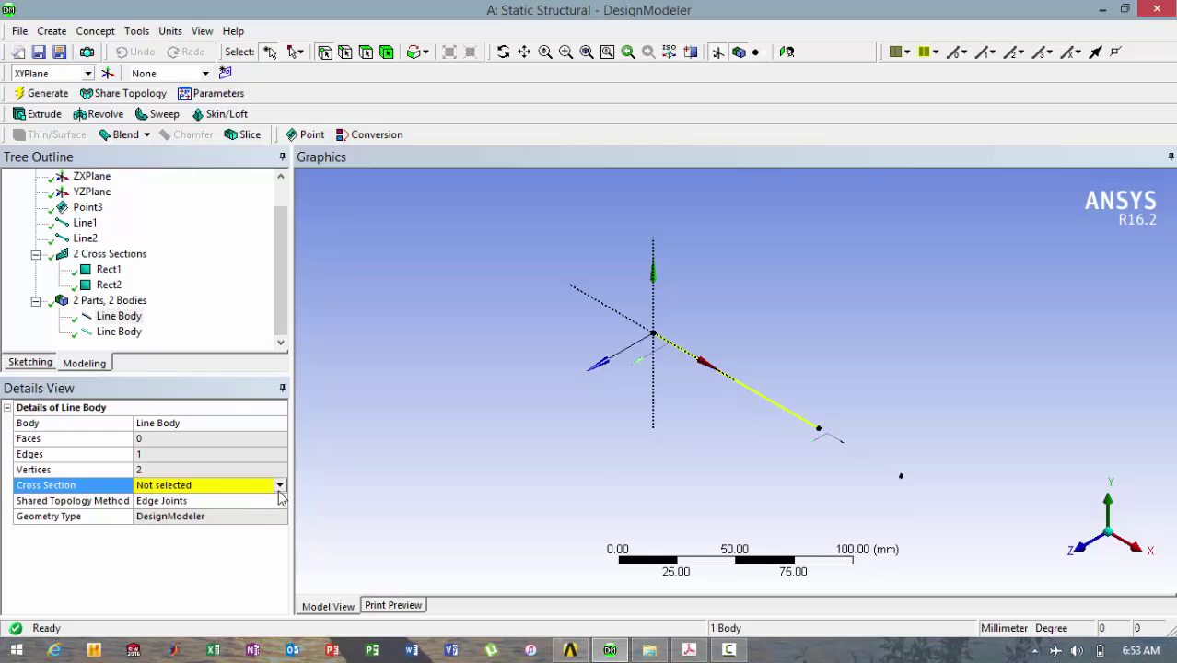
pyautogui.click(280, 489)
pyautogui.click(276, 511)
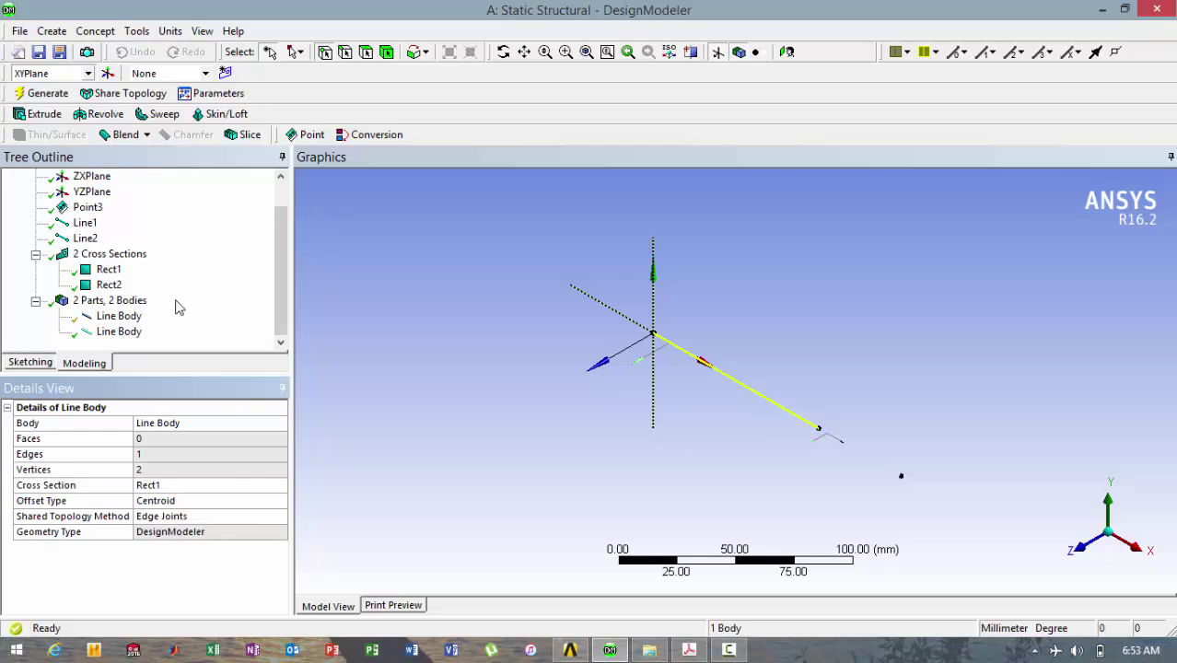
# - Assign the Rect2 cross section to the second line body
pyautogui.click(123, 332)
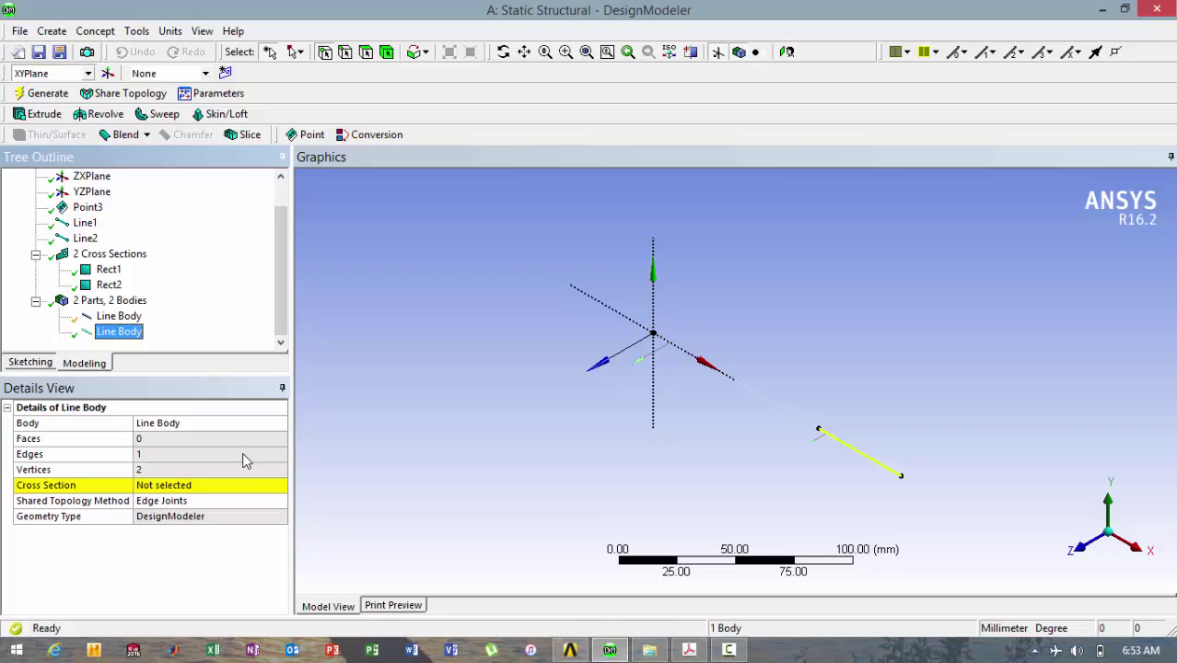
pyautogui.click(281, 490)
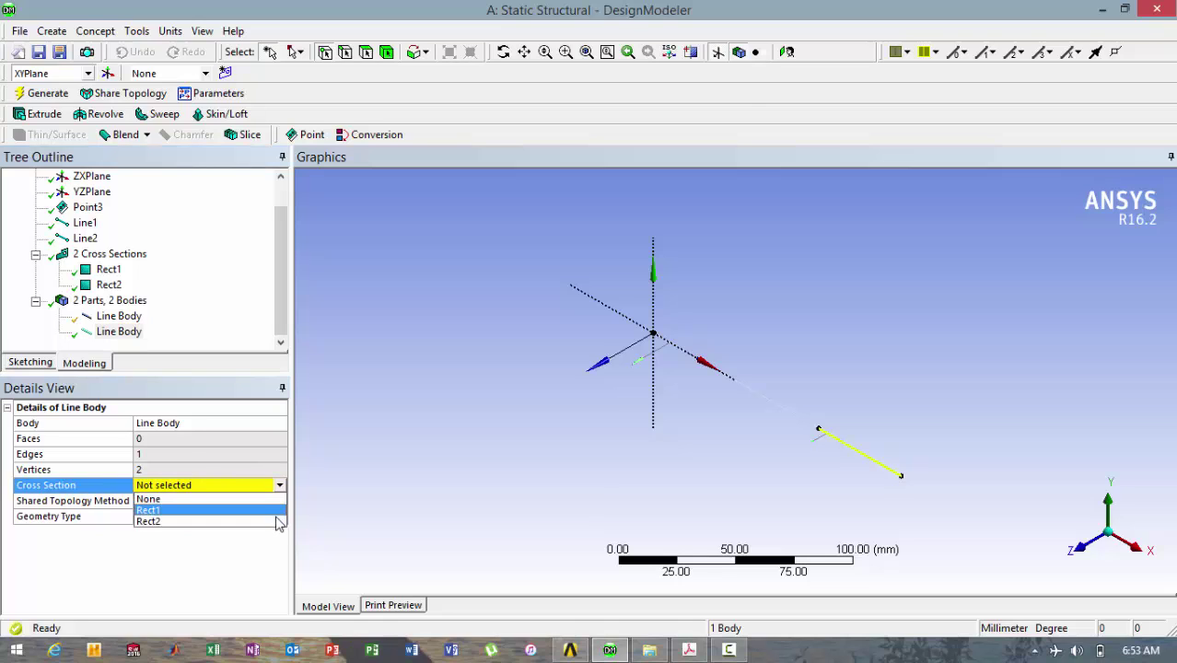
pyautogui.click(279, 523)
pyautogui.click(375, 435)
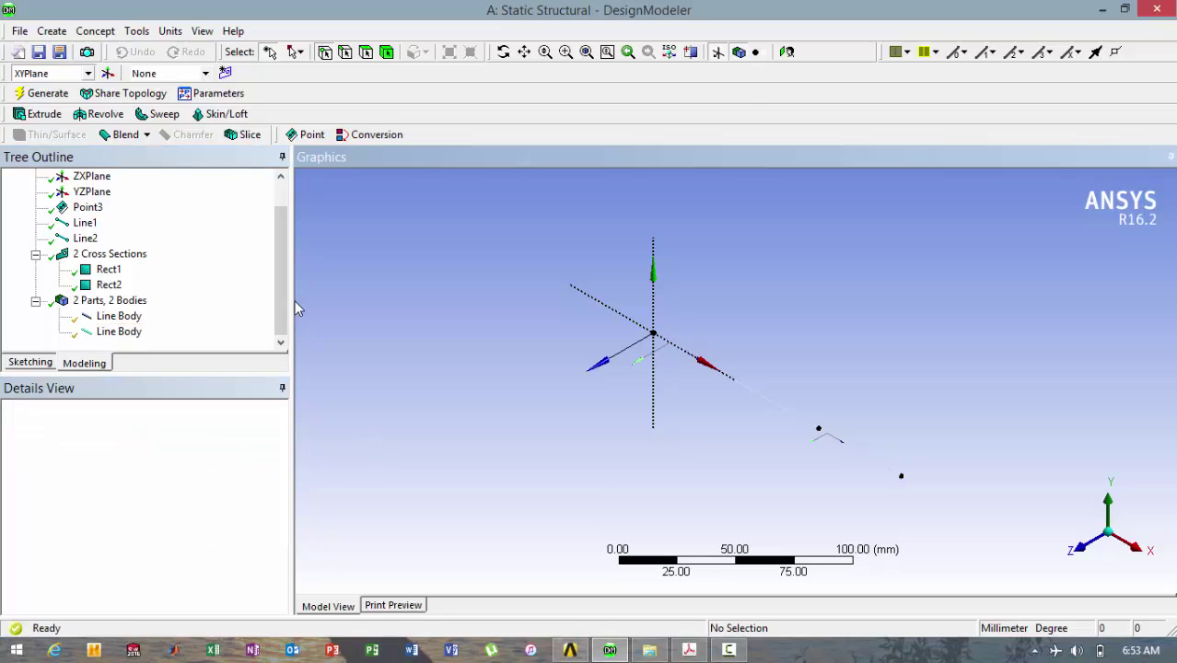
pyautogui.click(199, 34)
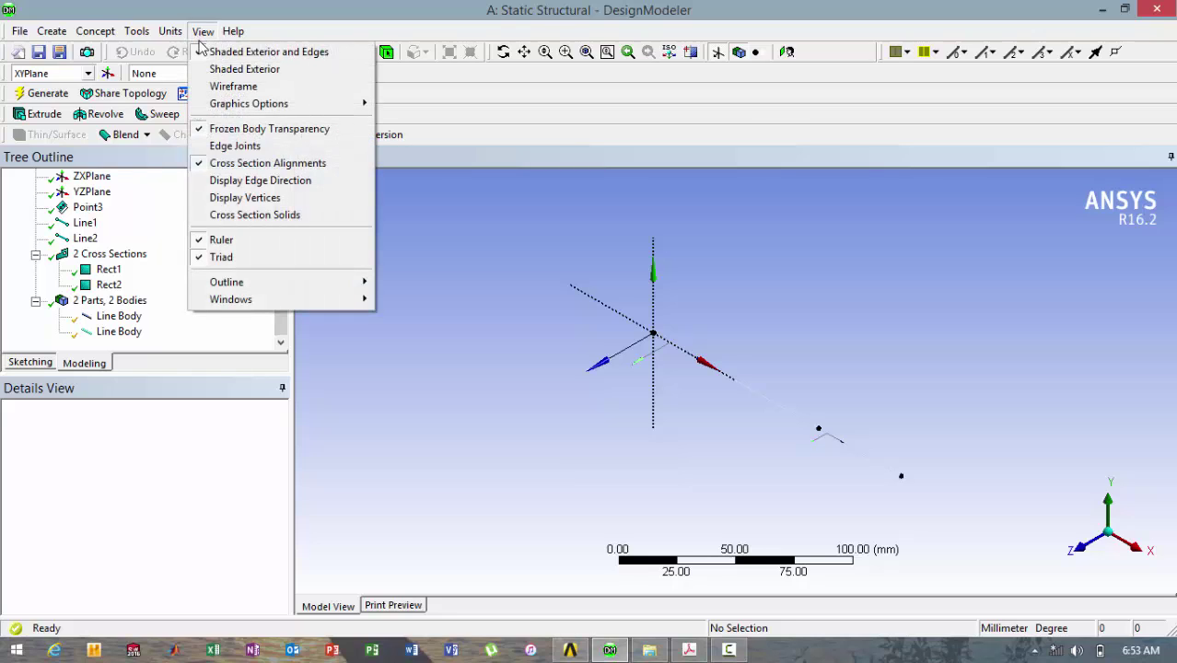
# - Enable Cross Section Solids so both line bodies render as Rect1 and Rect2 square beams
pyautogui.click(256, 218)
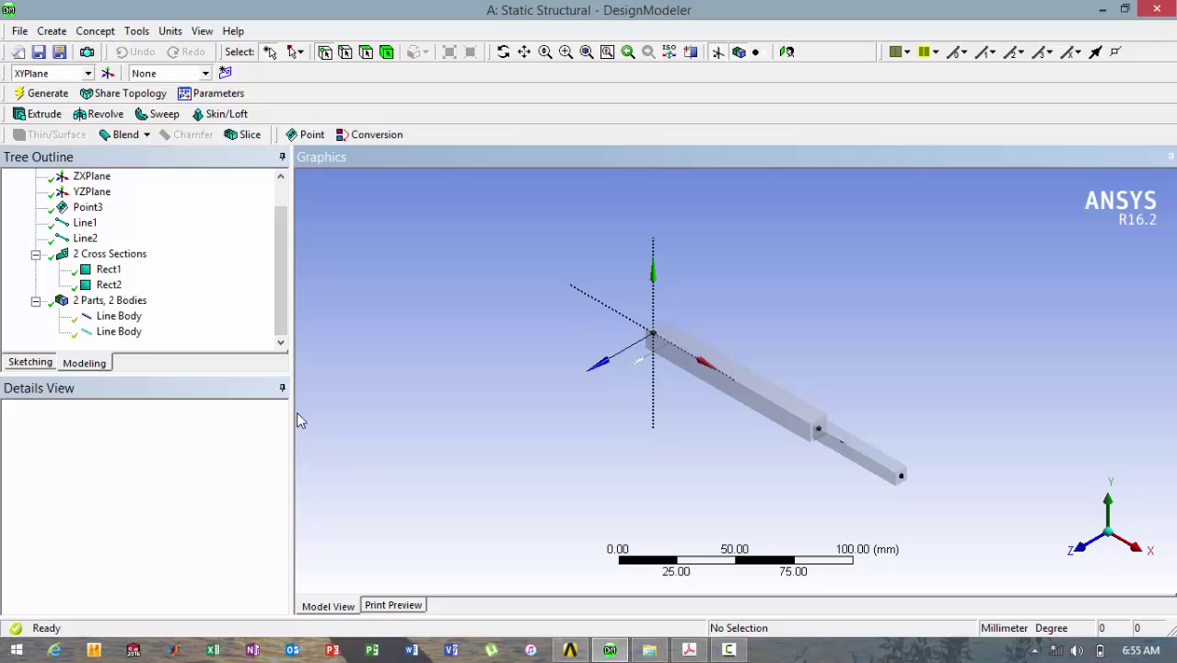
# - Select both line bodies, group them with Form New Part, then clear the selection
pyautogui.click(108, 319)
pyautogui.keyDown('ctrl'); pyautogui.click(109, 333); pyautogui.keyUp('ctrl')
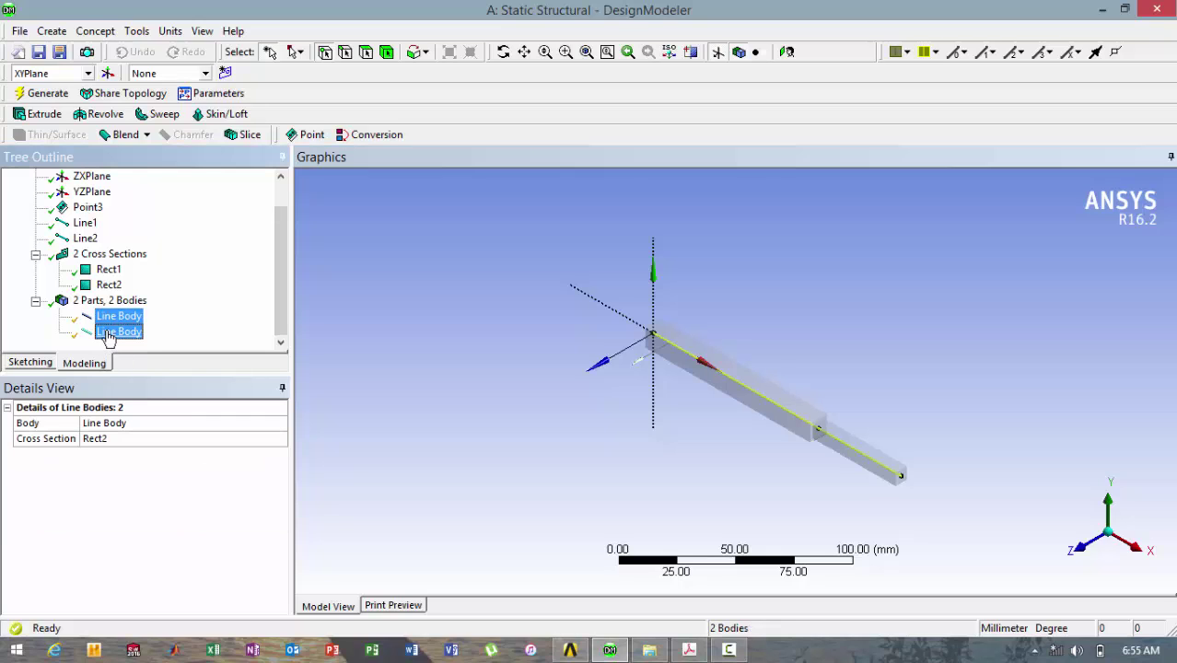
pyautogui.rightClick(109, 335)
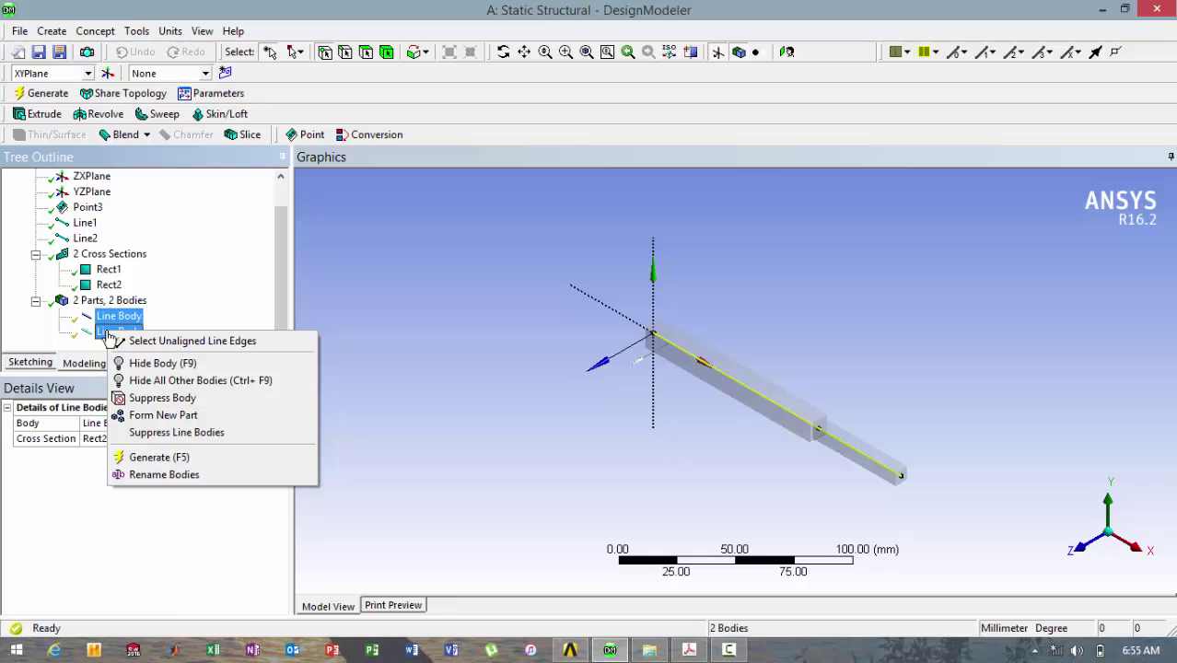
pyautogui.click(157, 416)
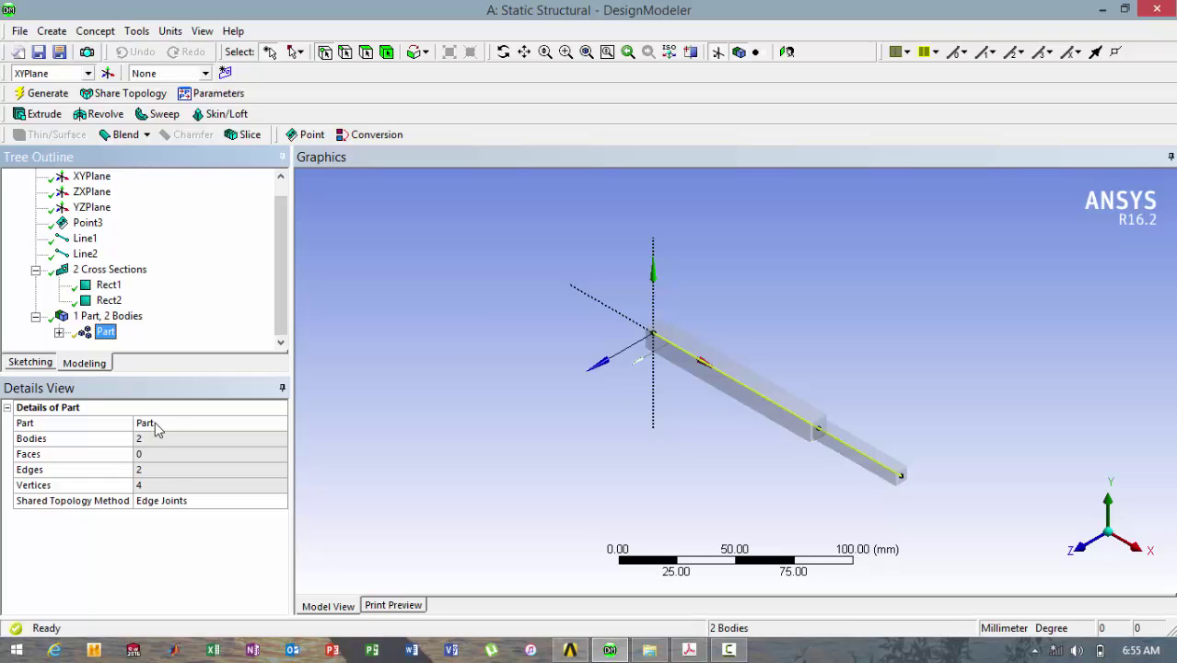
pyautogui.click(334, 317)
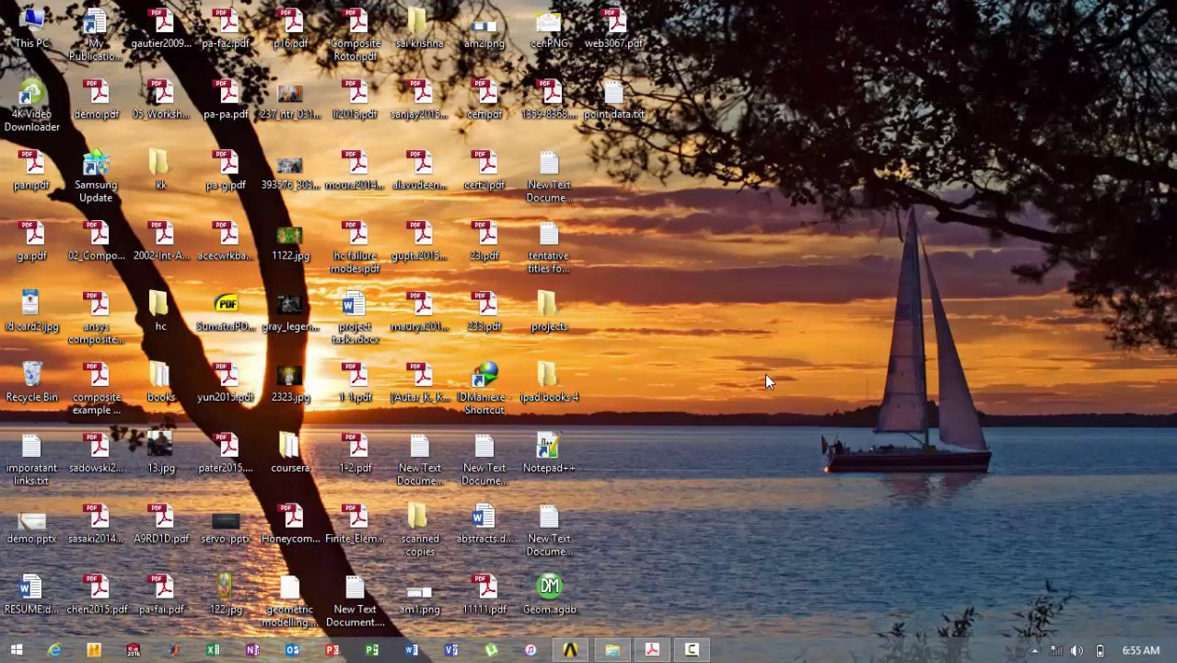
# - Restore Workbench and launch Mechanical from the Static Structural system's Model cell
pyautogui.click(570, 650)
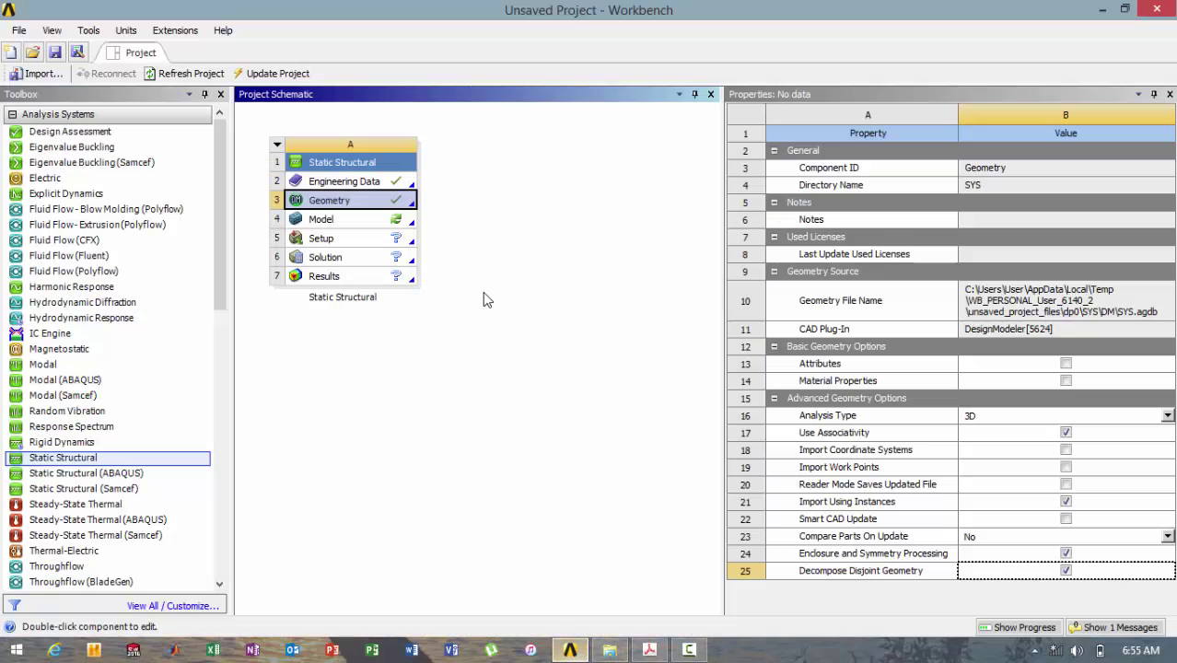
pyautogui.doubleClick(389, 221)
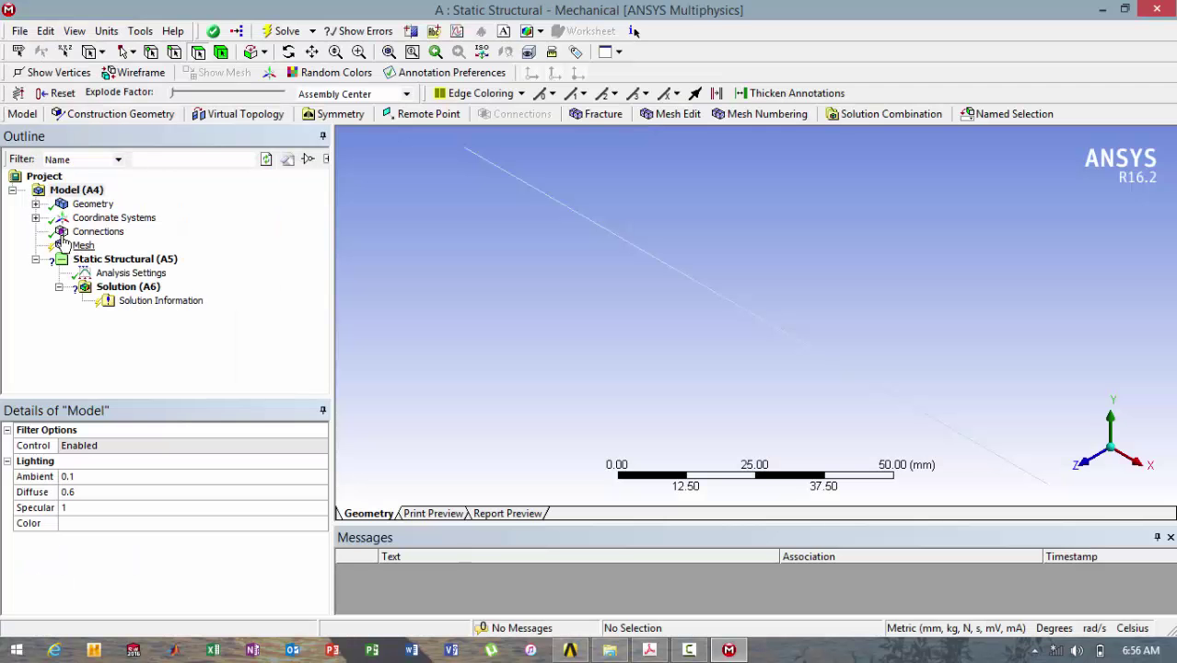
# - Expand the geometry tree and assign Aluminum Alloy to the second line body
pyautogui.click(36, 204)
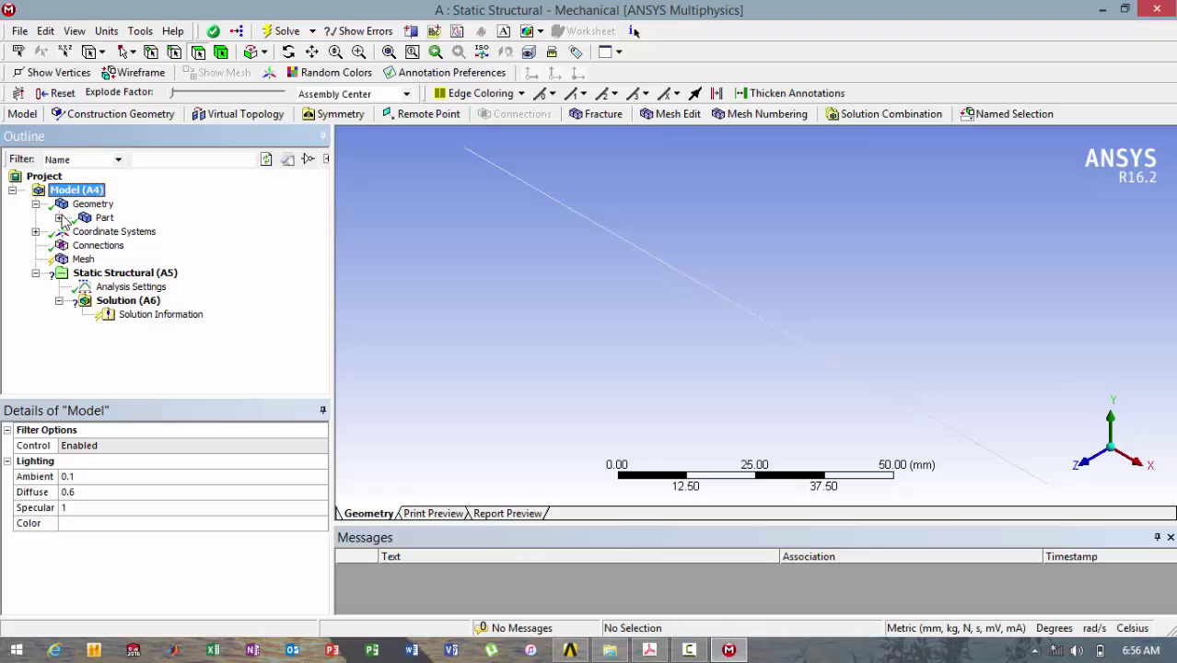
pyautogui.click(59, 218)
pyautogui.click(139, 232)
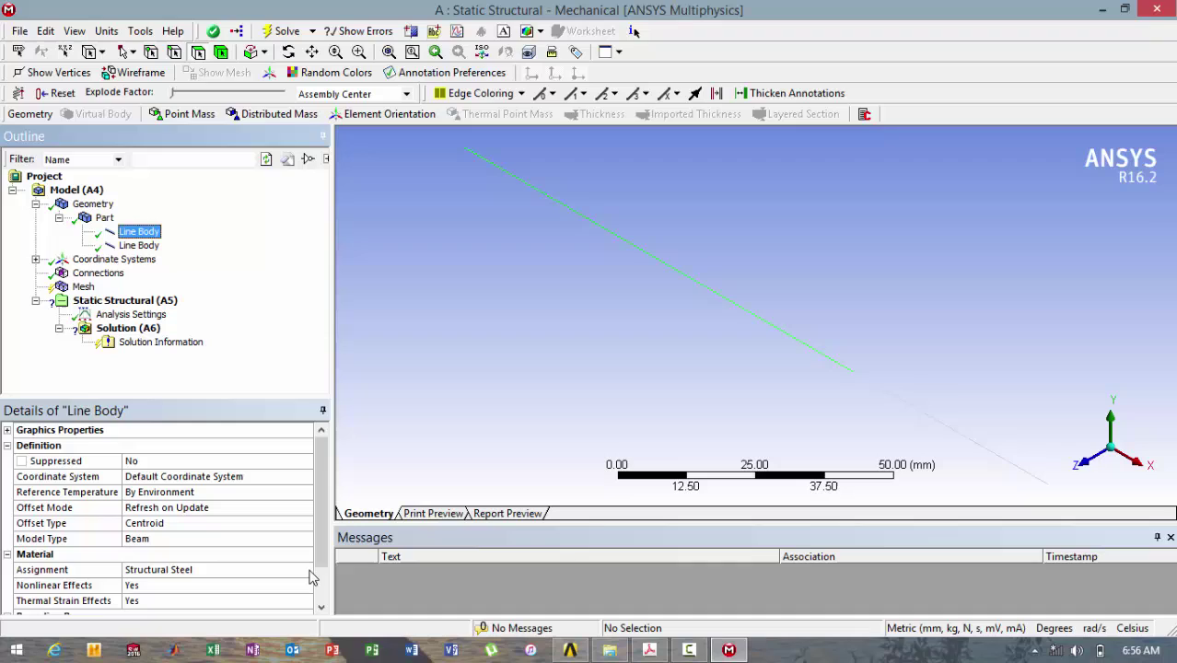
pyautogui.click(309, 572)
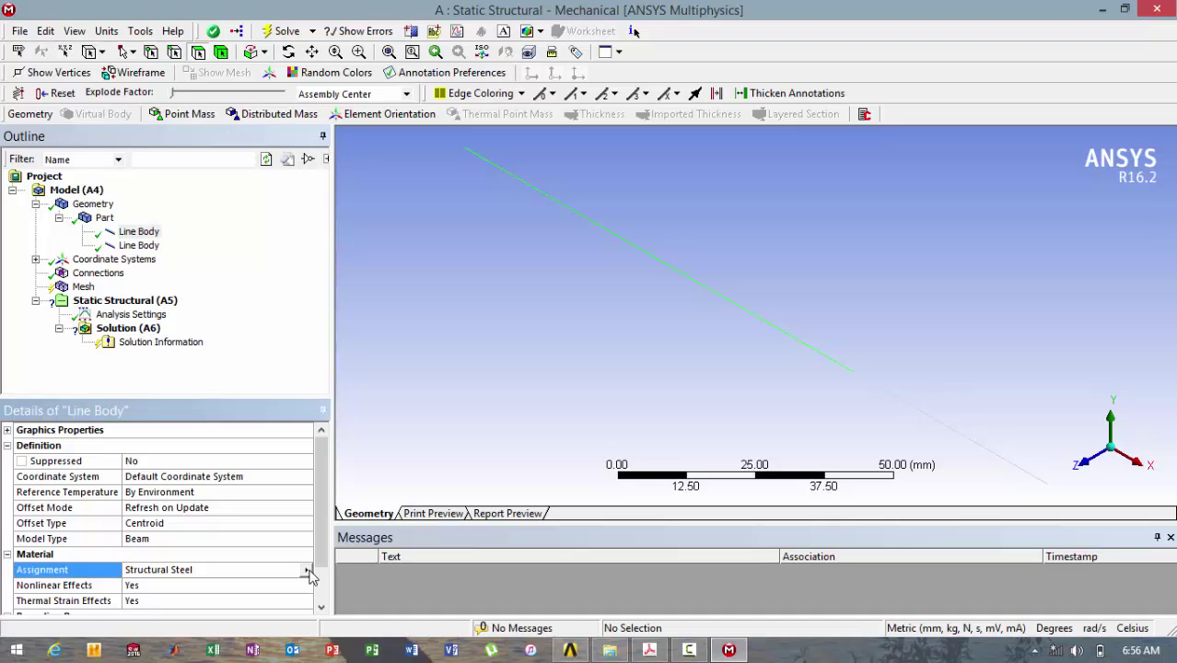
pyautogui.click(306, 366)
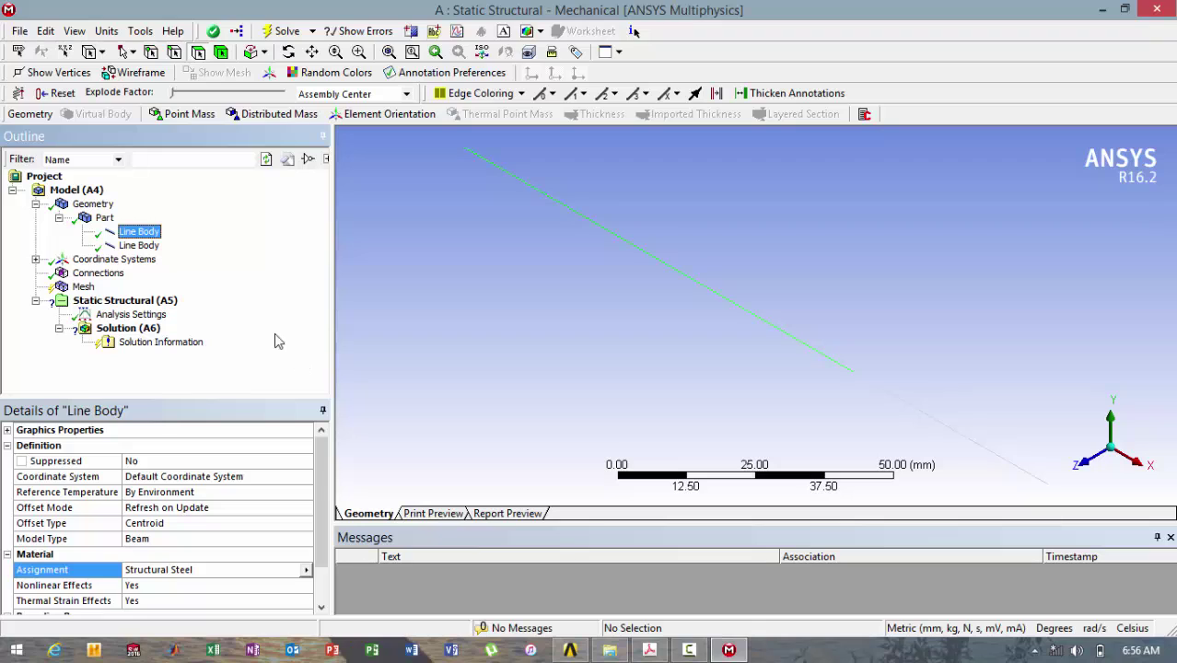
pyautogui.click(155, 245)
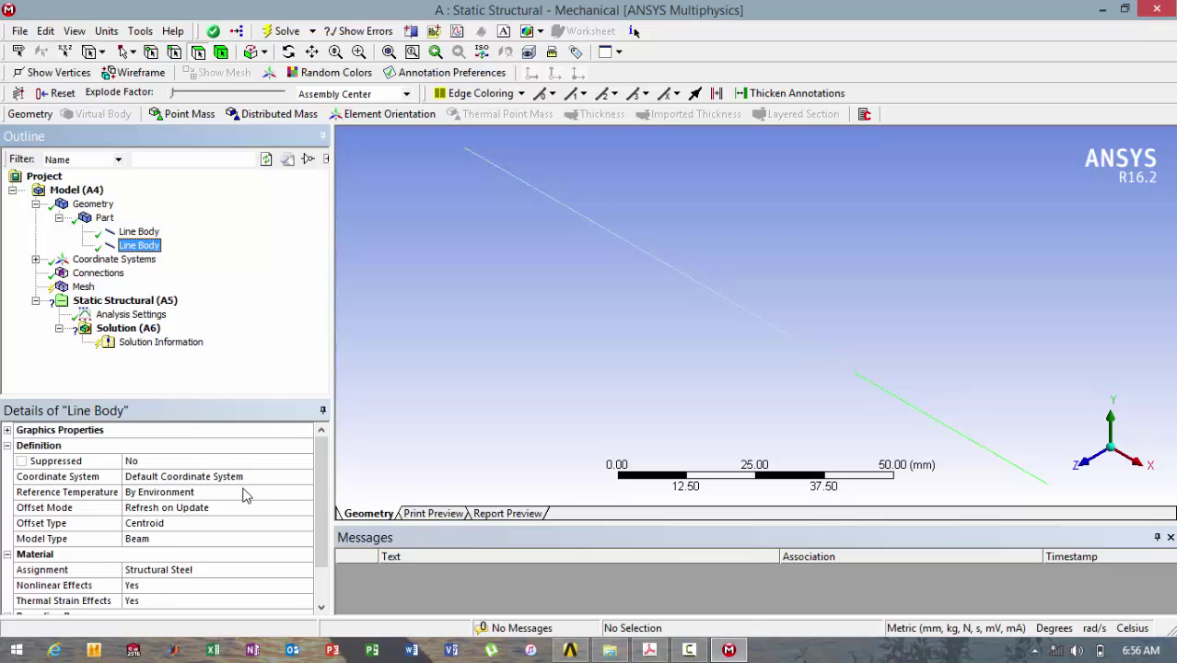
pyautogui.click(306, 572)
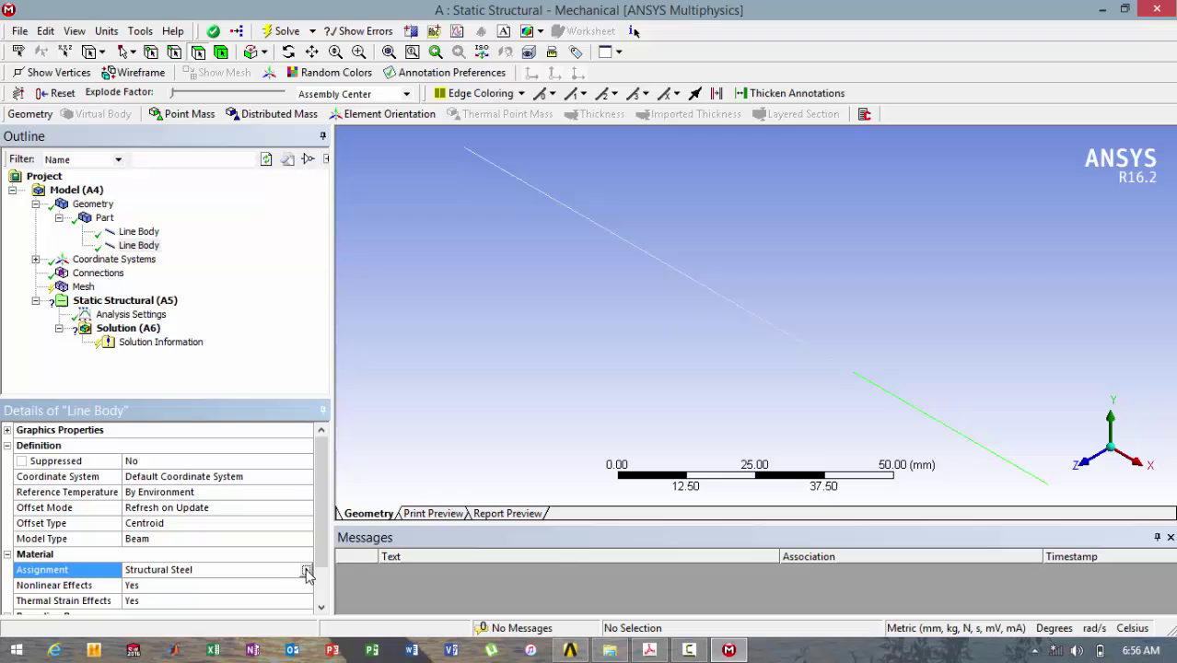
pyautogui.click(306, 570)
pyautogui.click(333, 557)
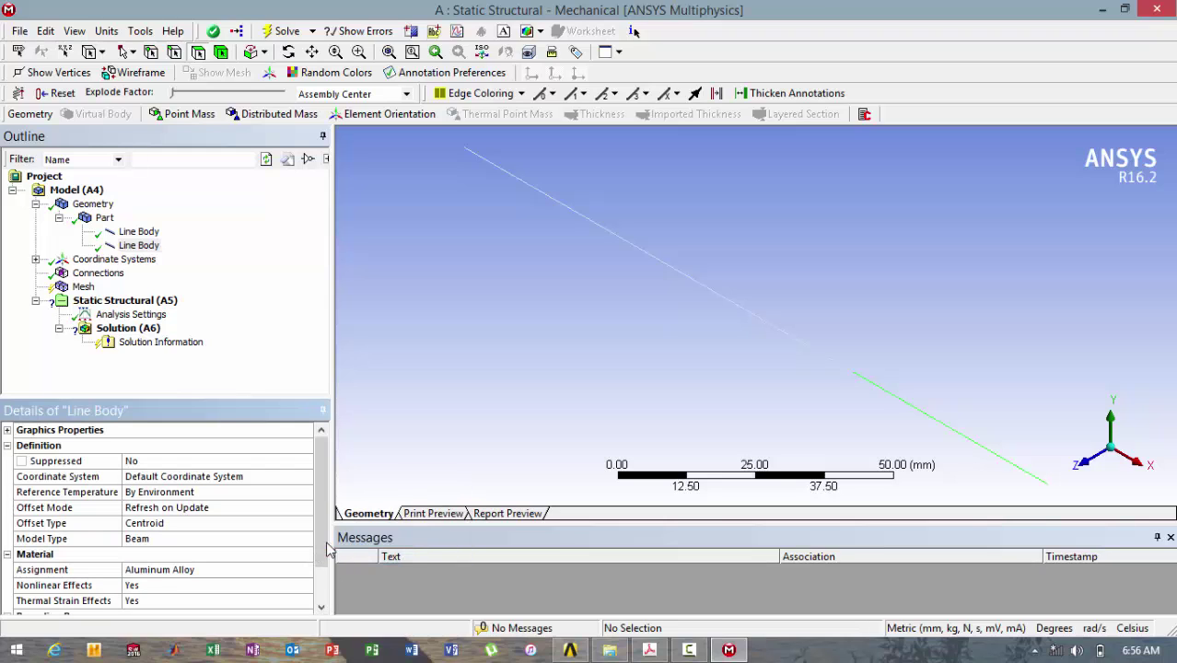
# - Generate the mesh for the stepped bar
pyautogui.click(86, 288)
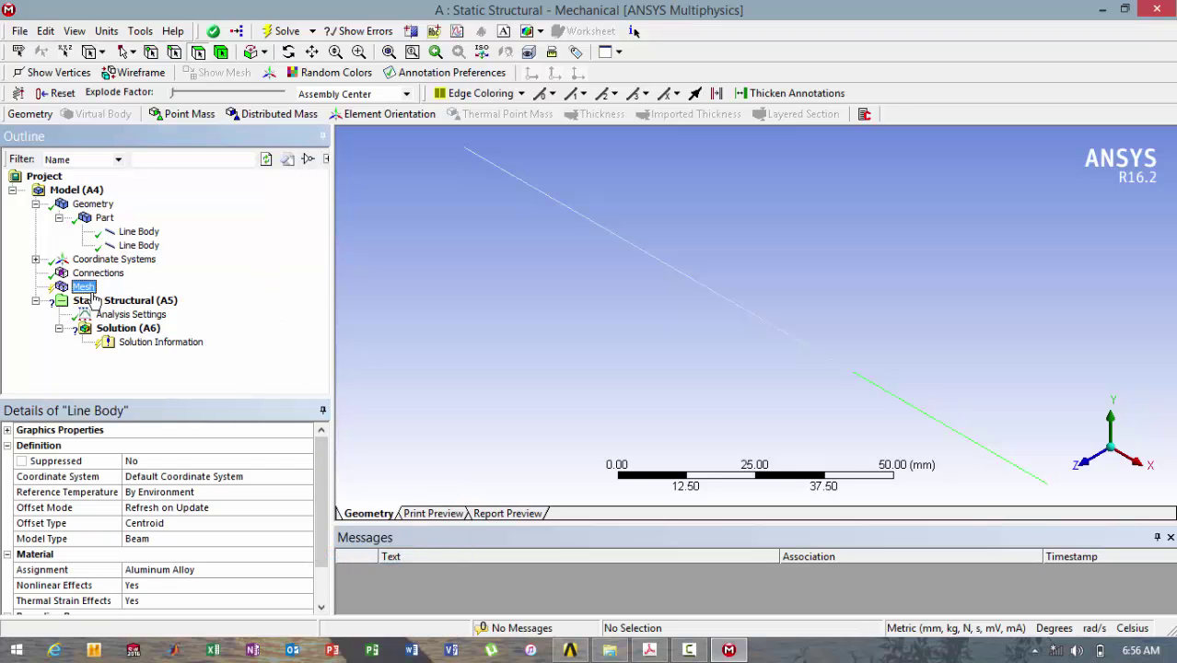
pyautogui.rightClick(93, 301)
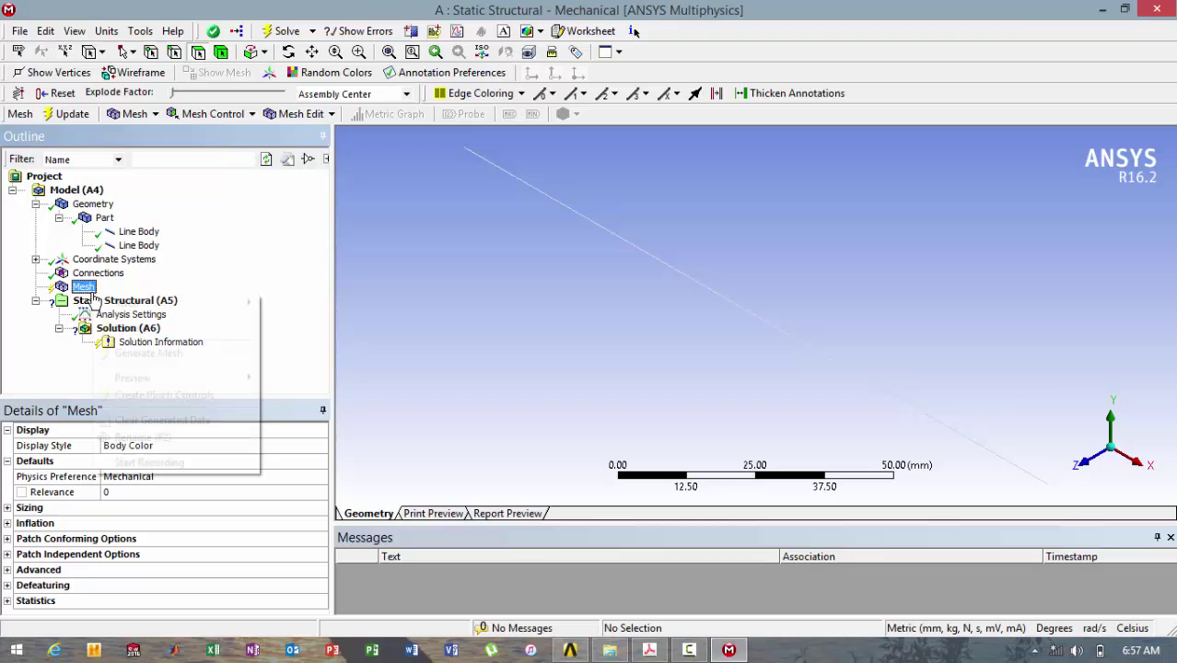
pyautogui.click(133, 353)
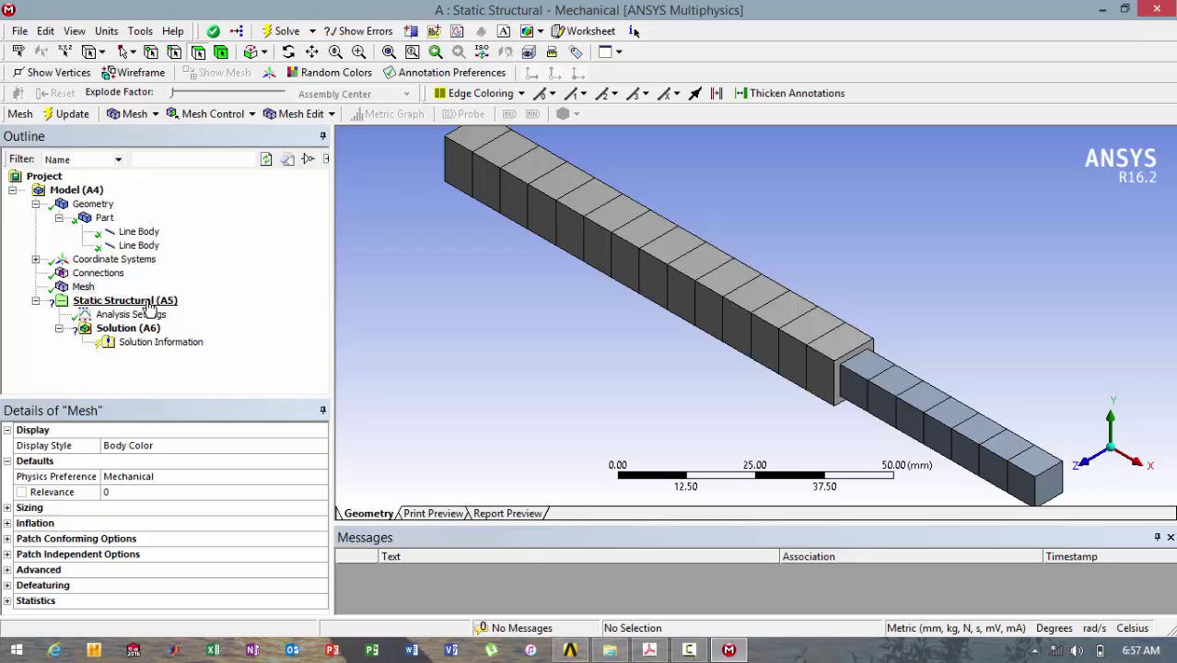
# - Insert a Fixed Support and apply it to the bar's end vertex at the origin
pyautogui.rightClick(150, 304)
pyautogui.moveTo(239, 311)
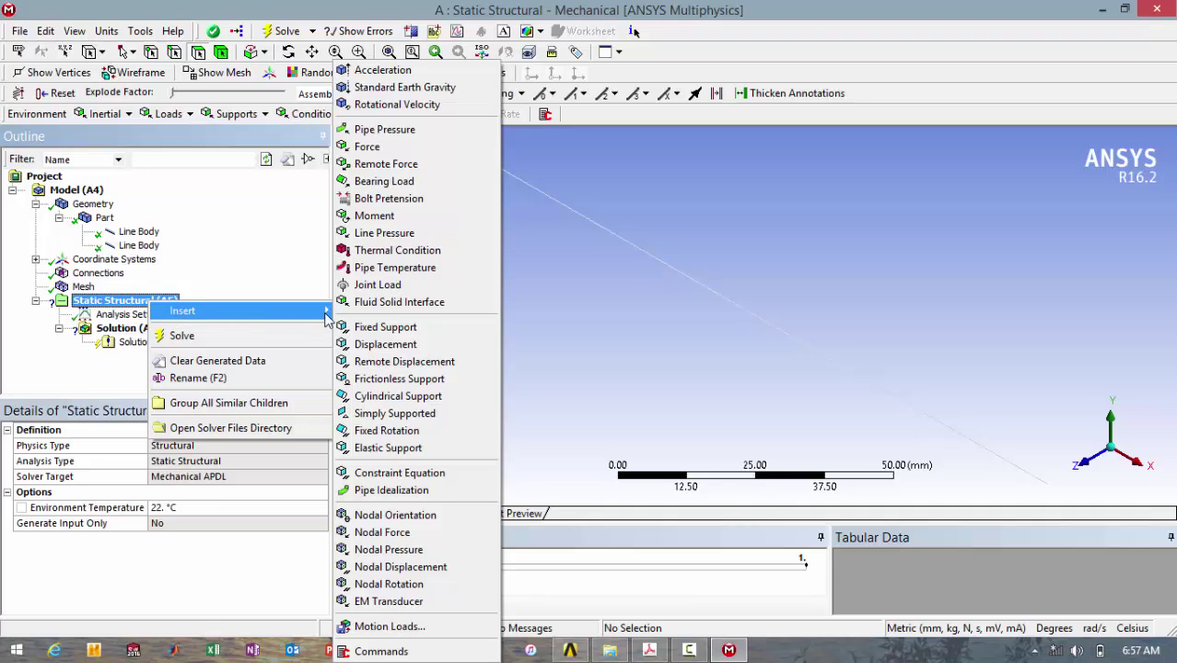
pyautogui.click(375, 327)
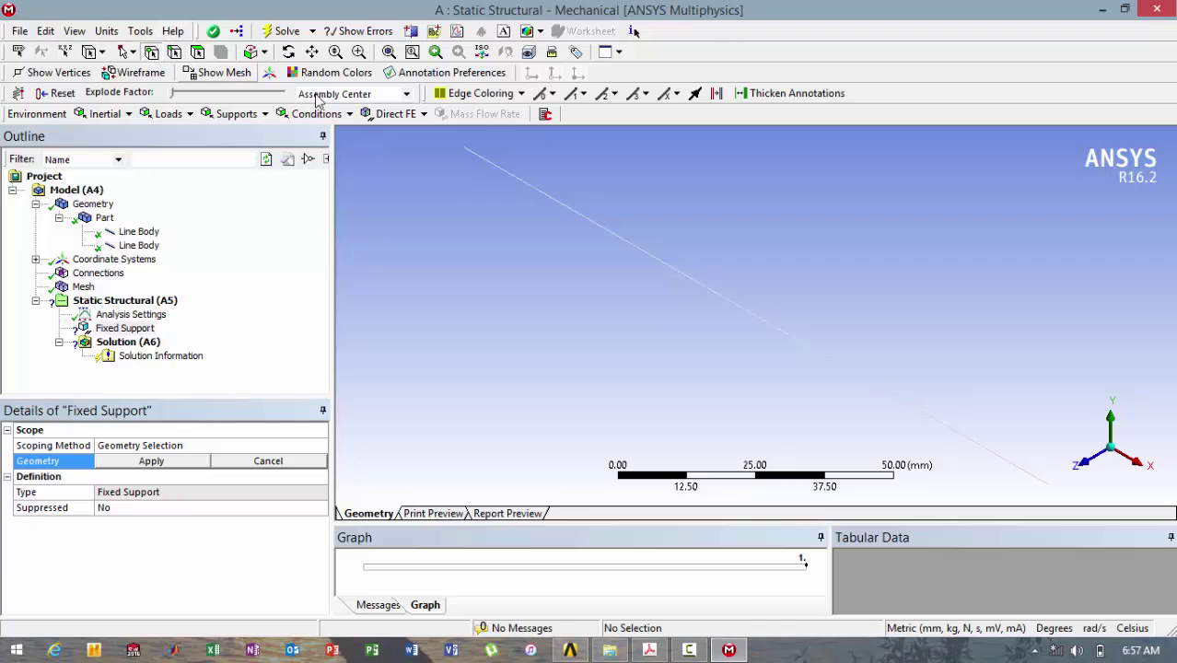
pyautogui.click(465, 150)
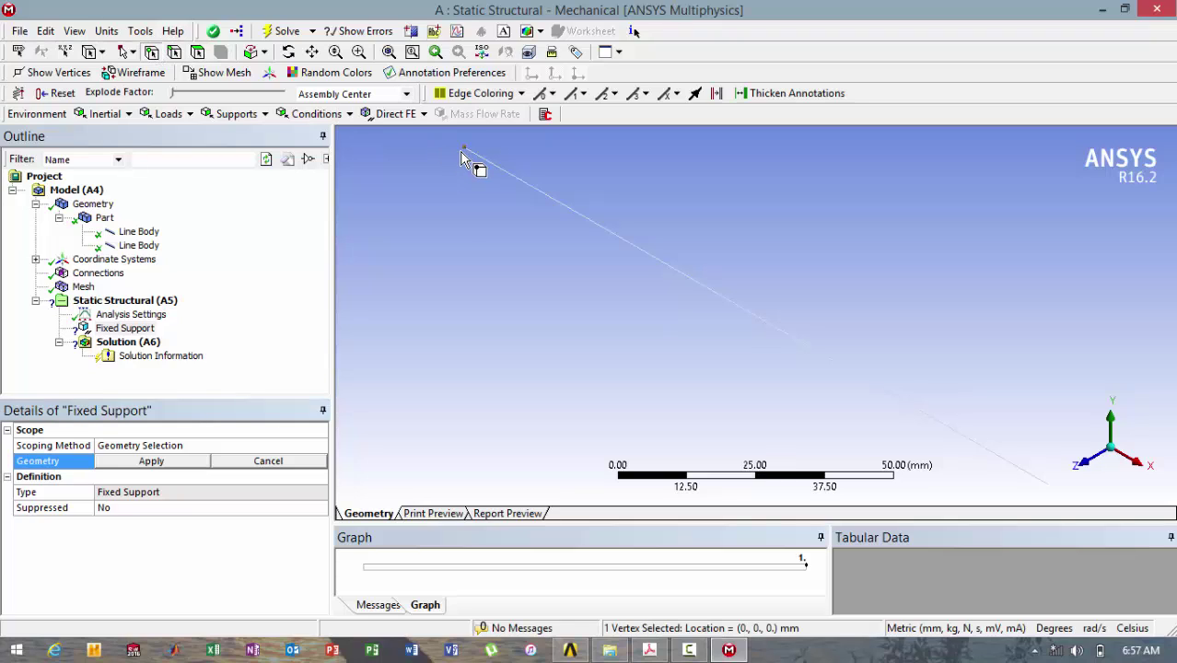
pyautogui.click(202, 464)
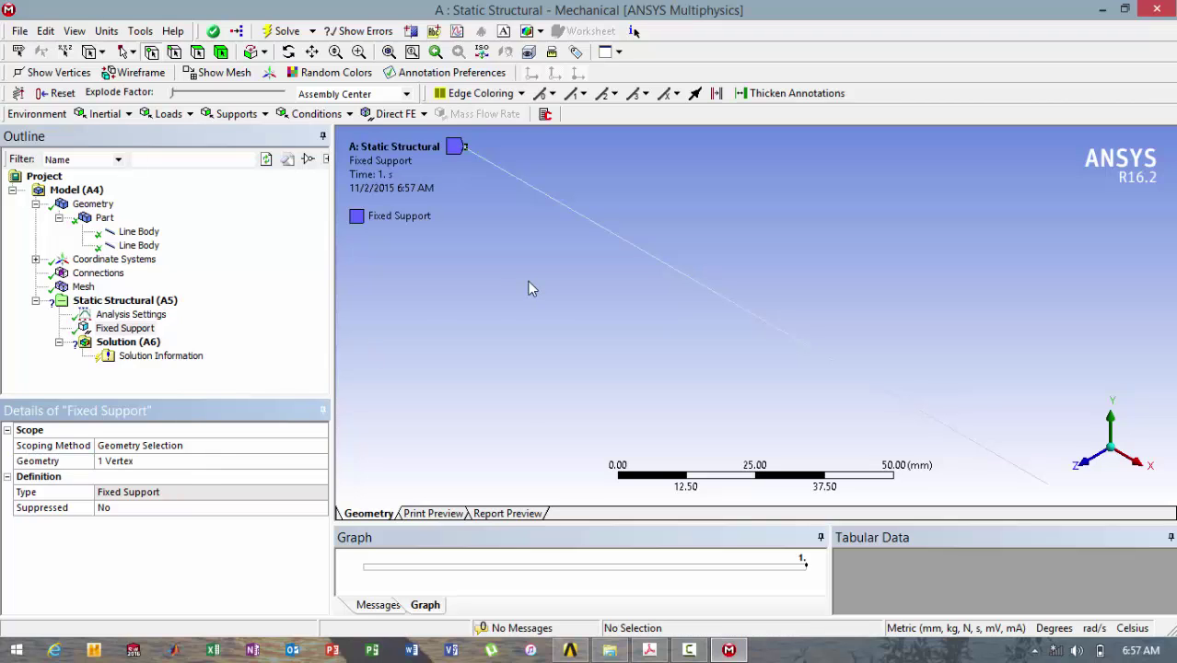
# - Apply a 100 N force at the free-end vertex, directed along the bar edge (+X)
pyautogui.rightClick(158, 304)
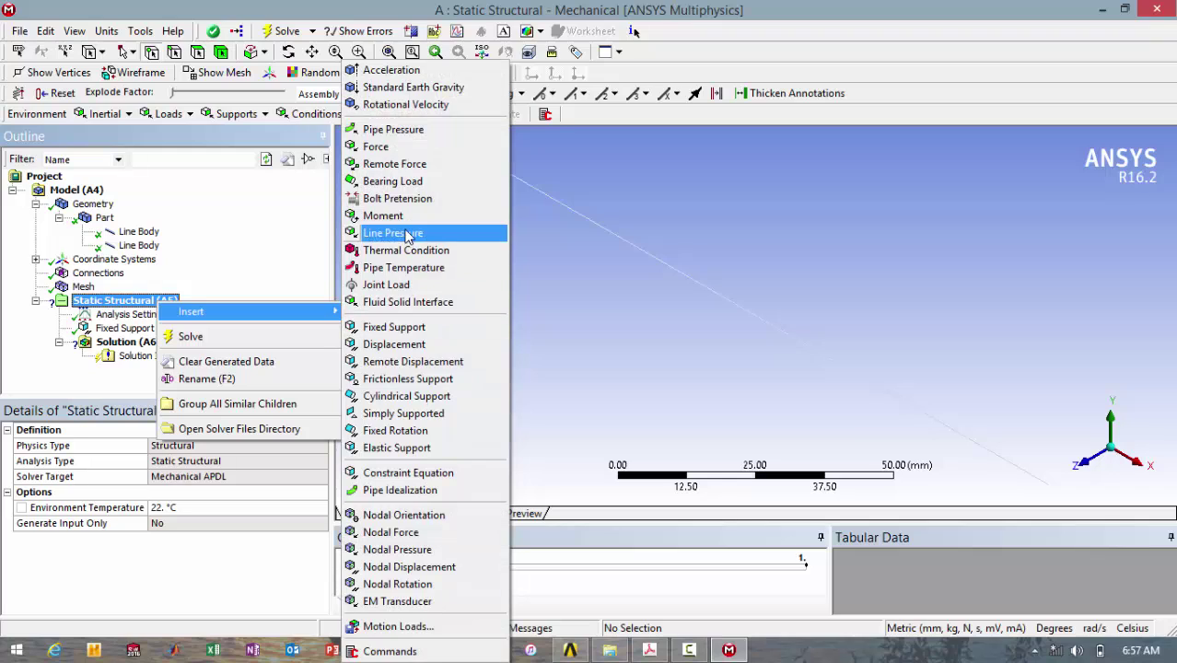
pyautogui.click(405, 148)
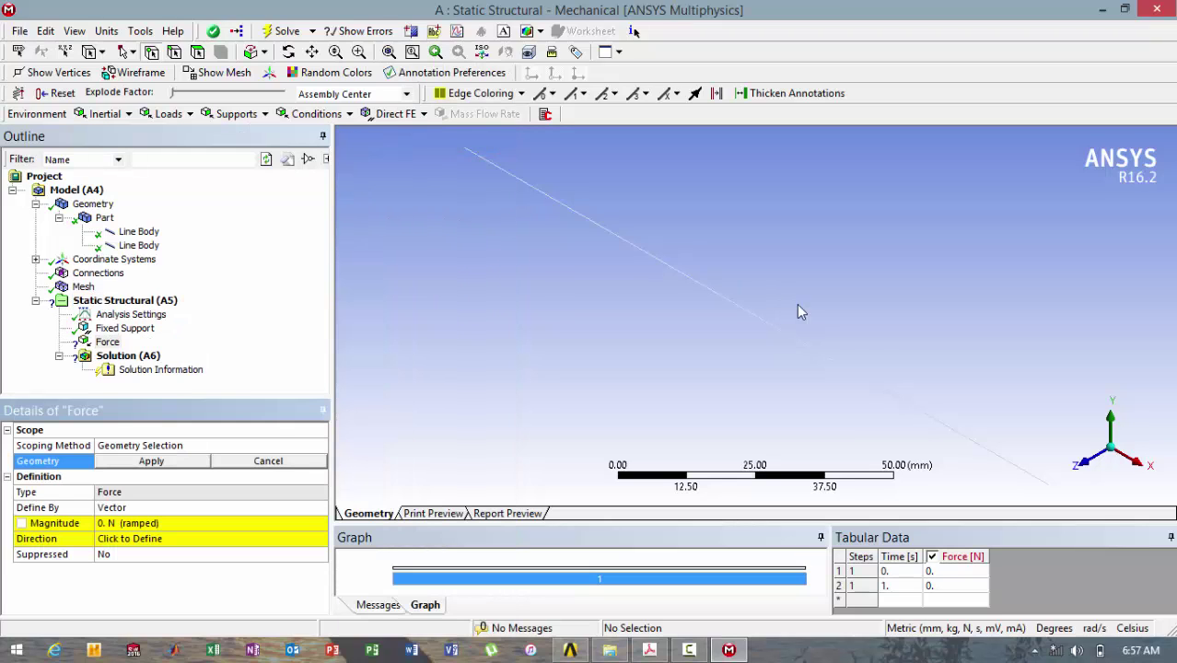
pyautogui.click(1048, 486)
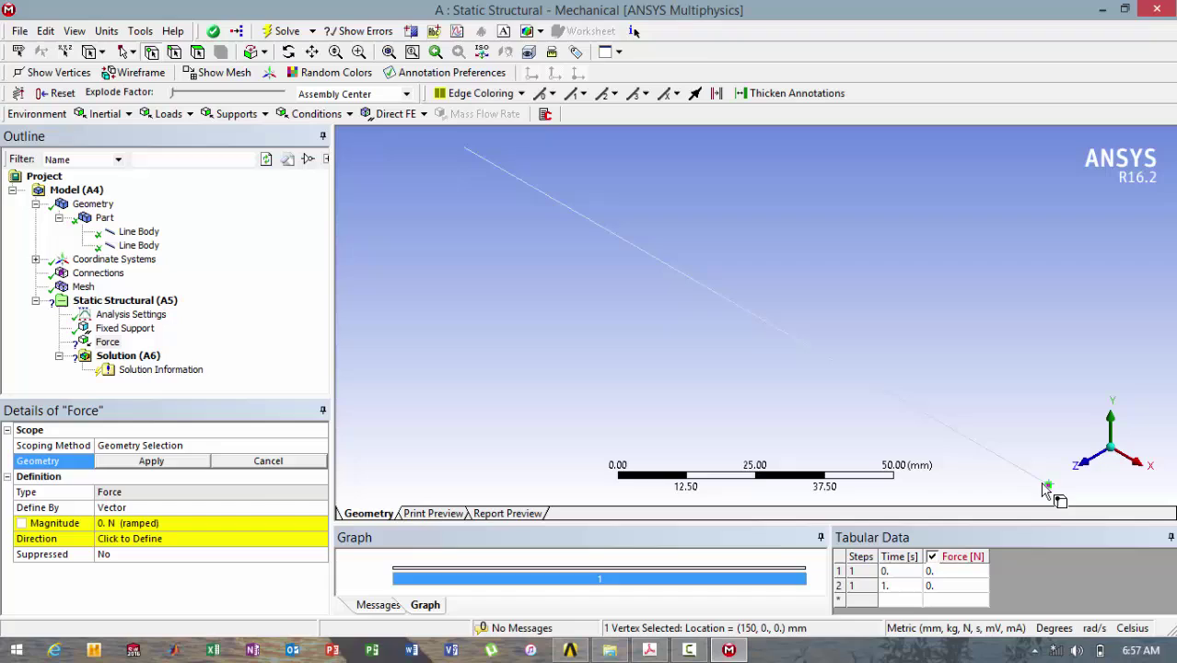
pyautogui.click(191, 463)
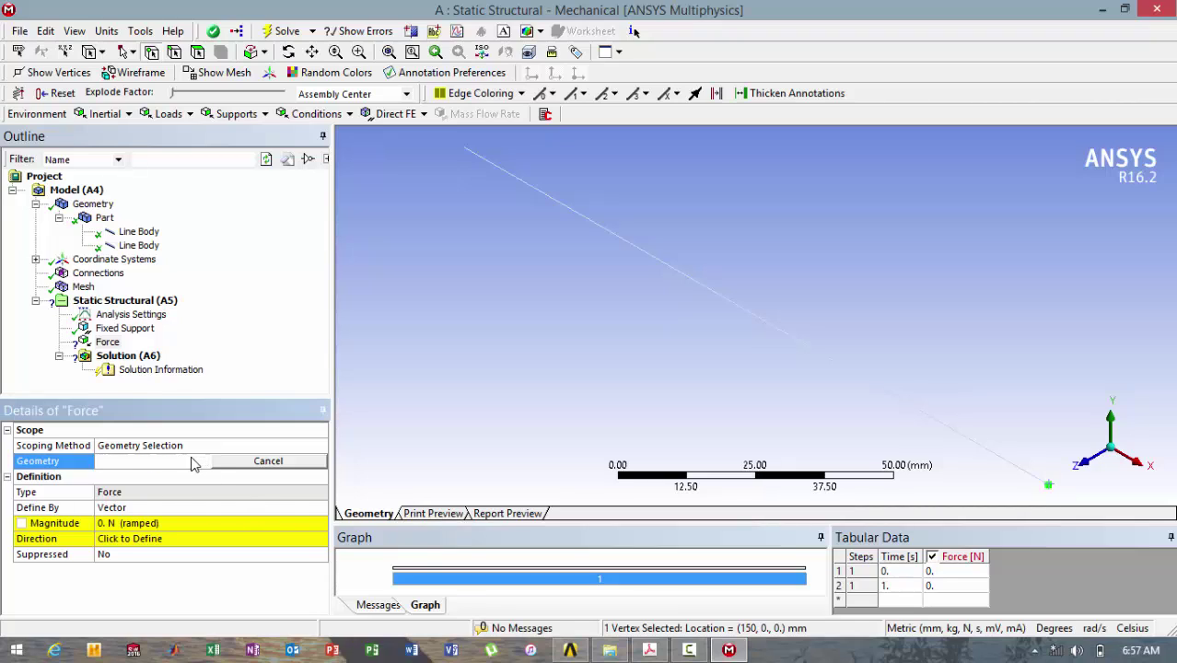
pyautogui.click(245, 511)
pyautogui.click(244, 524)
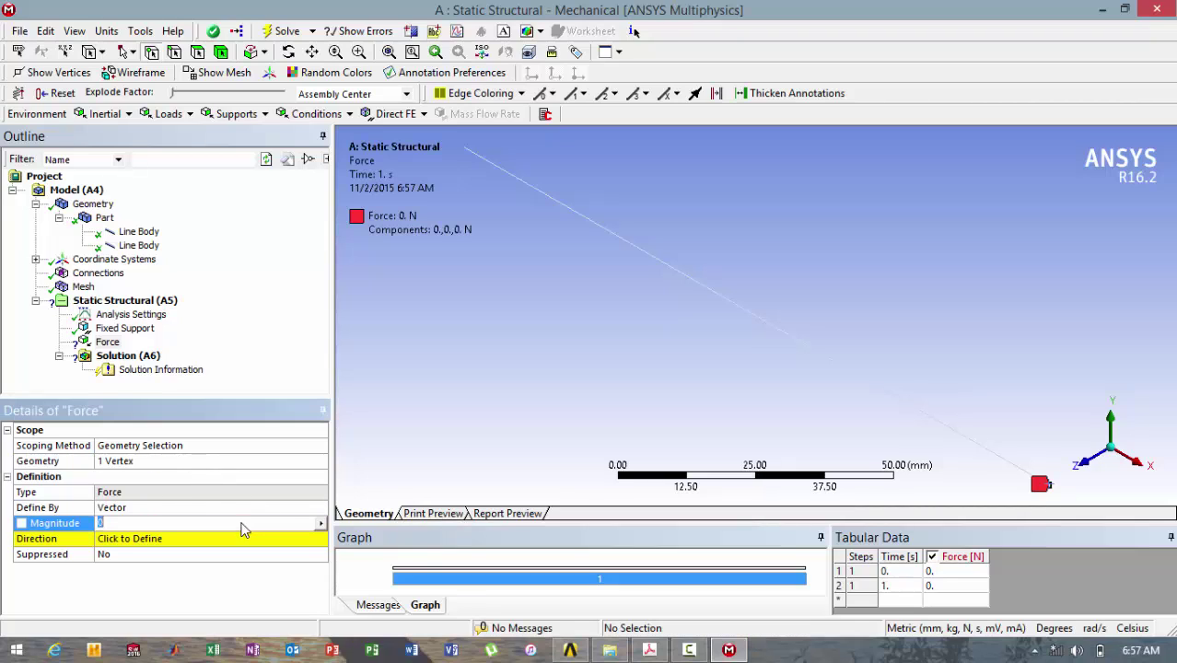
pyautogui.write('100')
pyautogui.click(236, 537)
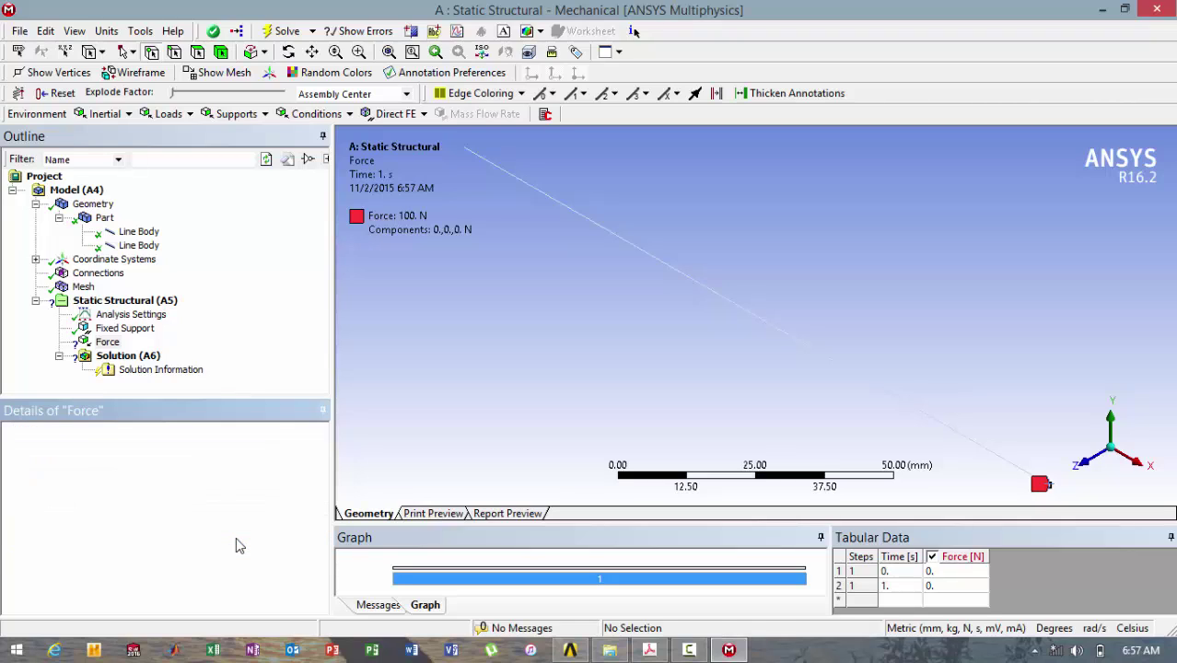
pyautogui.click(867, 391)
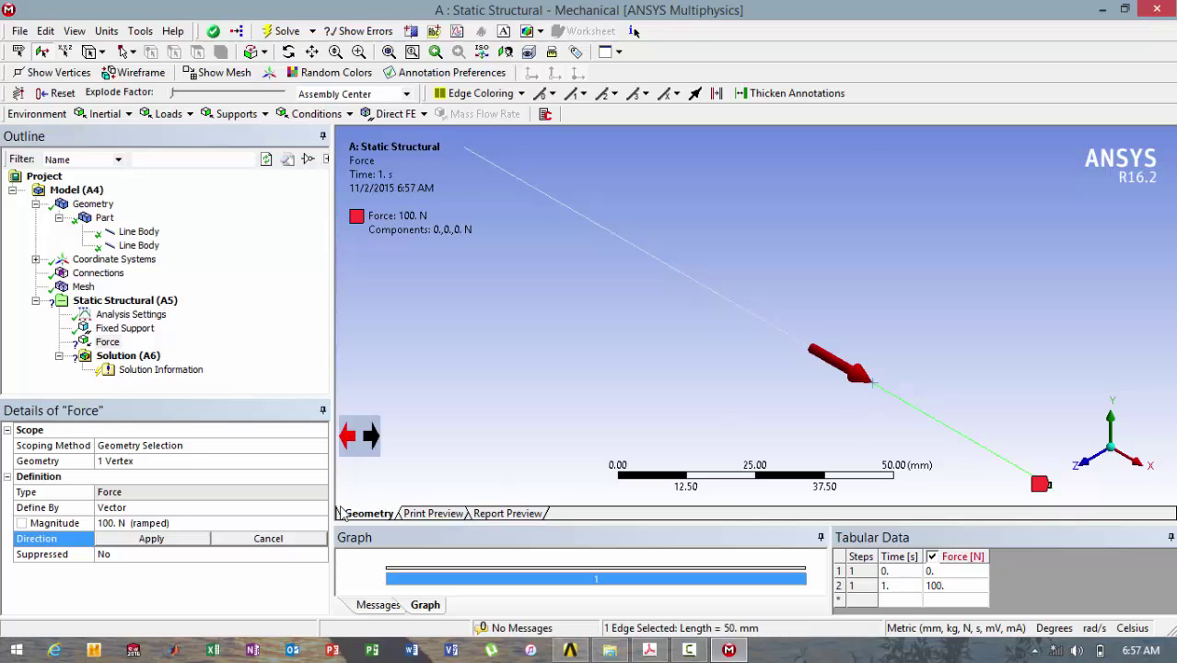
pyautogui.click(158, 540)
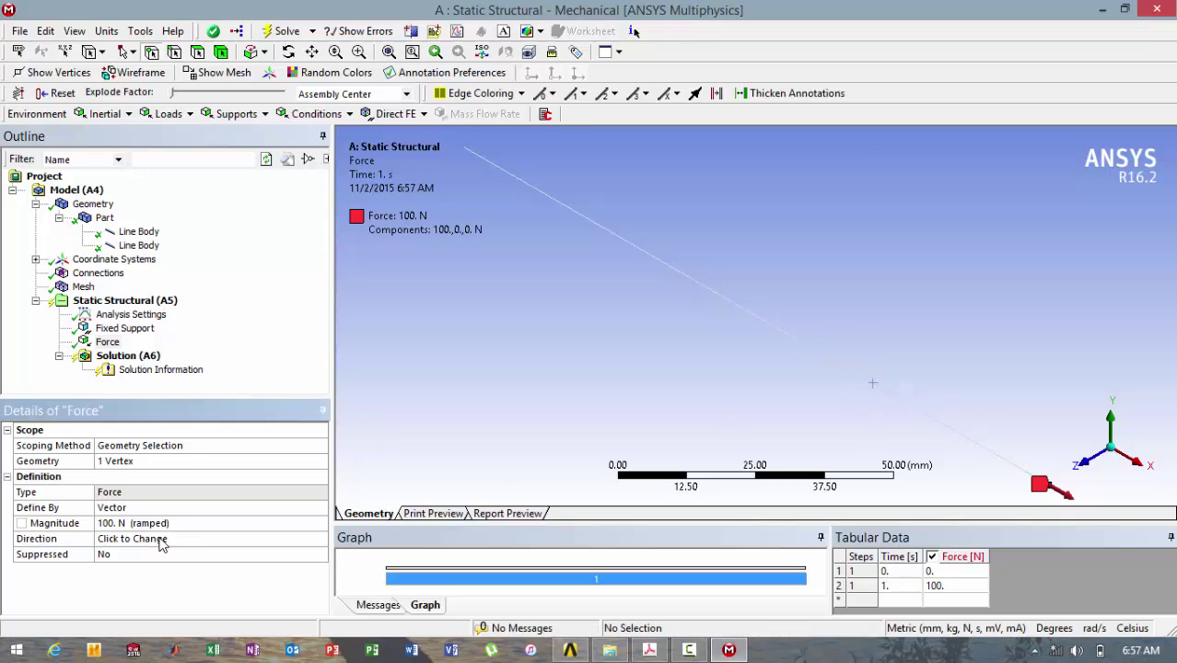
# - Add a Total Deformation result under Solution
pyautogui.click(137, 358)
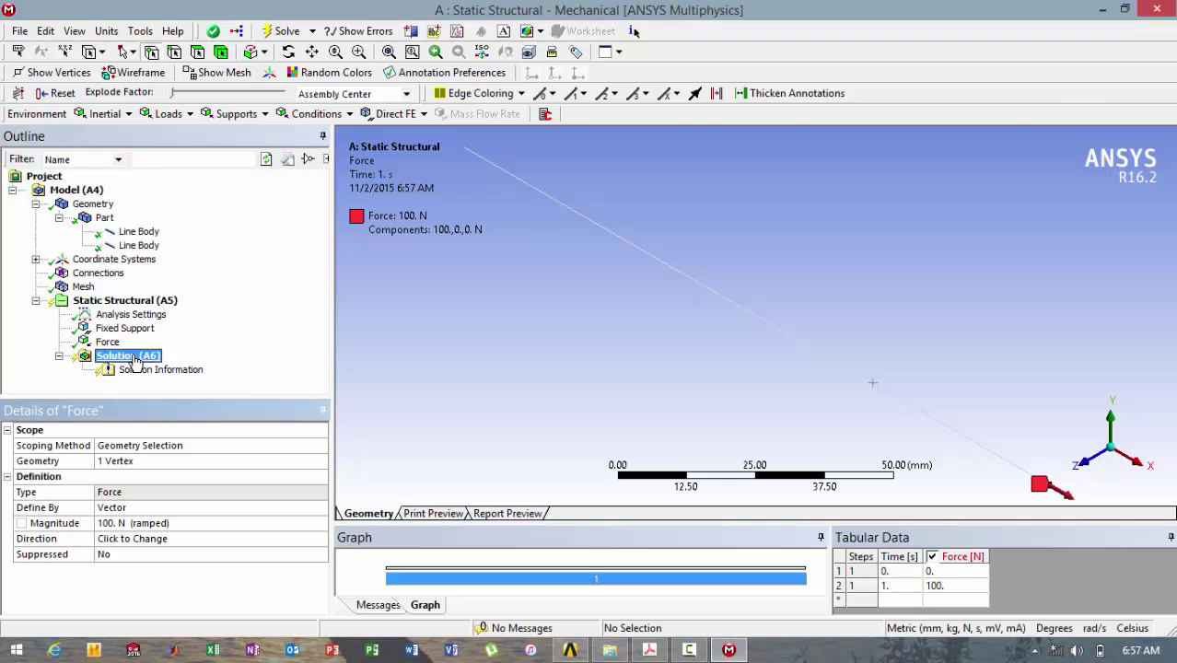
pyautogui.rightClick(137, 358)
pyautogui.moveTo(168, 365)
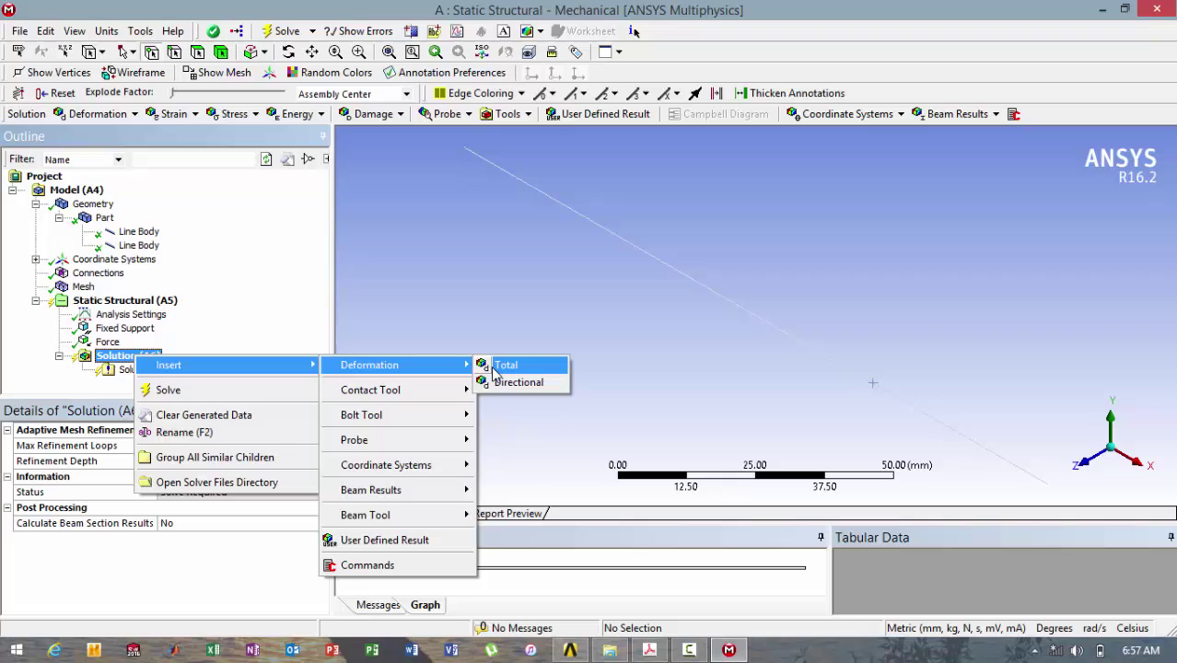
pyautogui.click(495, 367)
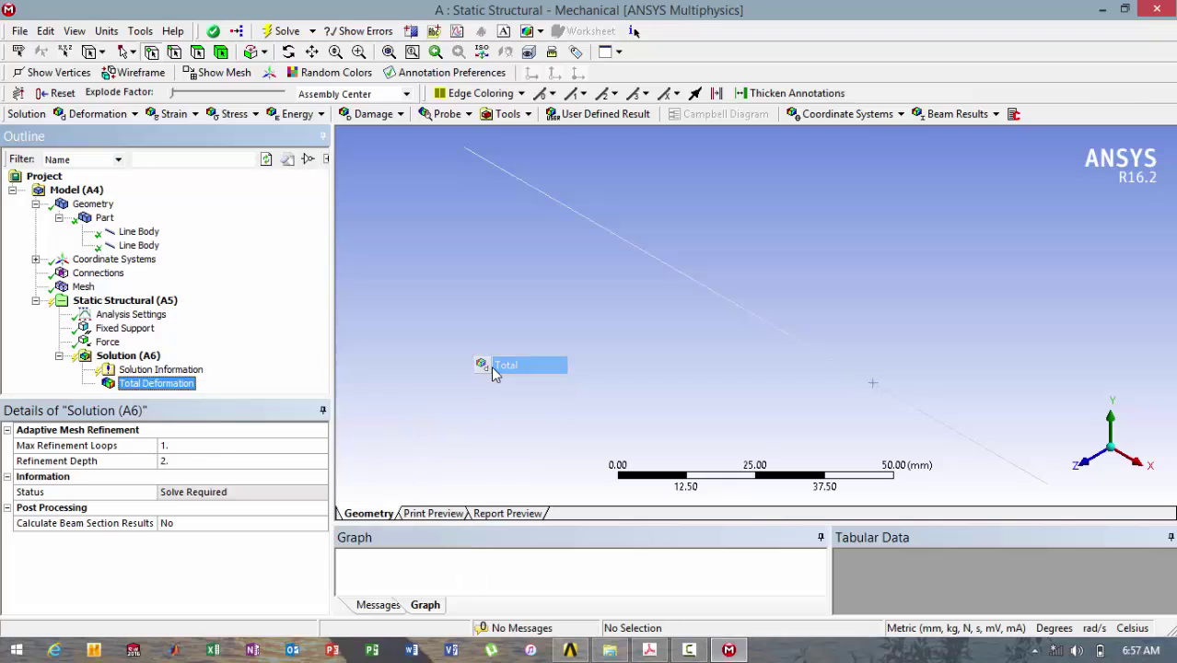
pyautogui.moveTo(494, 371); pyautogui.dragTo(148, 357)
# - Solve the model and display Total Deformation, peaking at about 0.00194 mm
pyautogui.rightClick(147, 358)
pyautogui.click(175, 385)
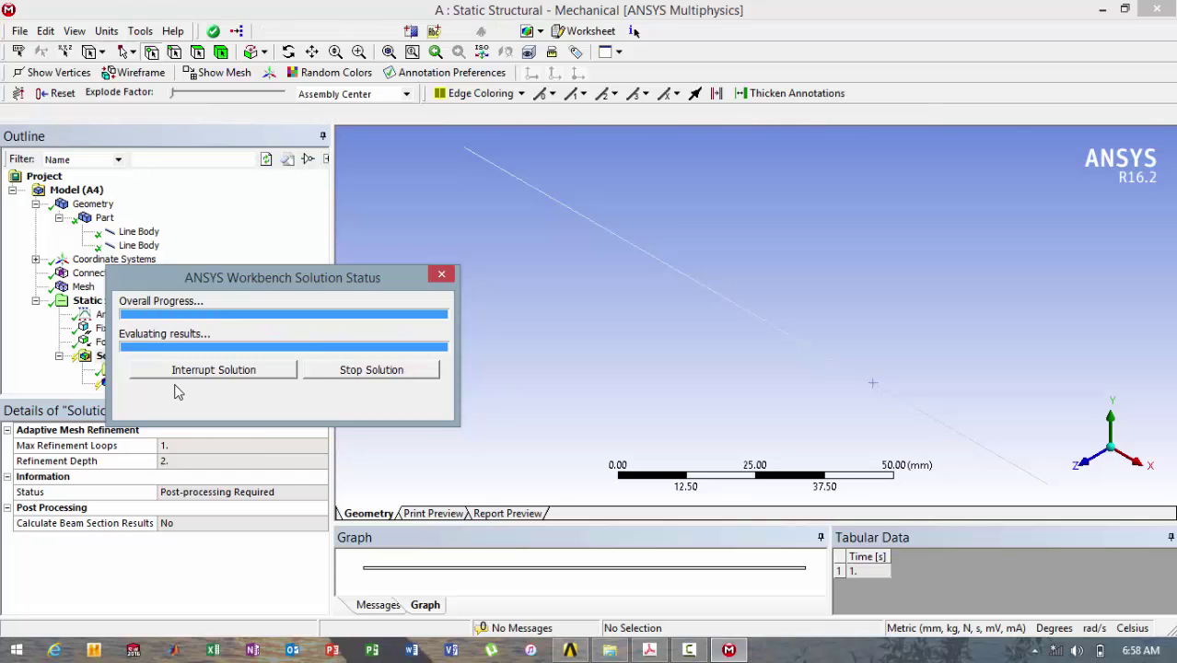
pyautogui.click(180, 385)
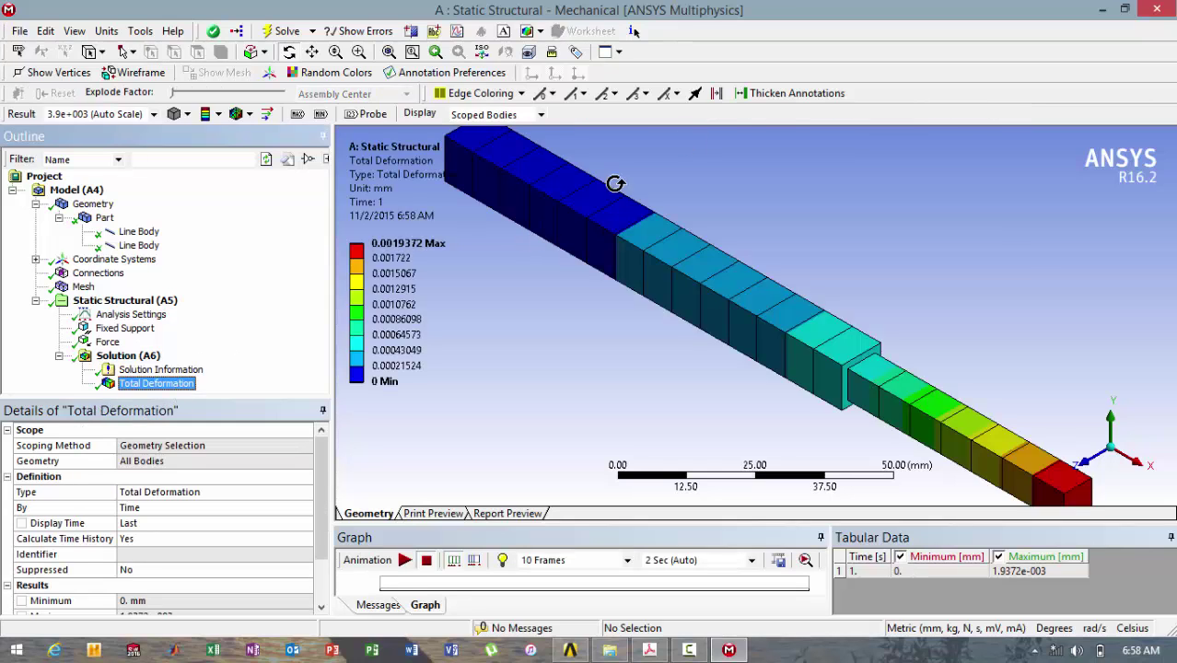
pyautogui.click(587, 526)
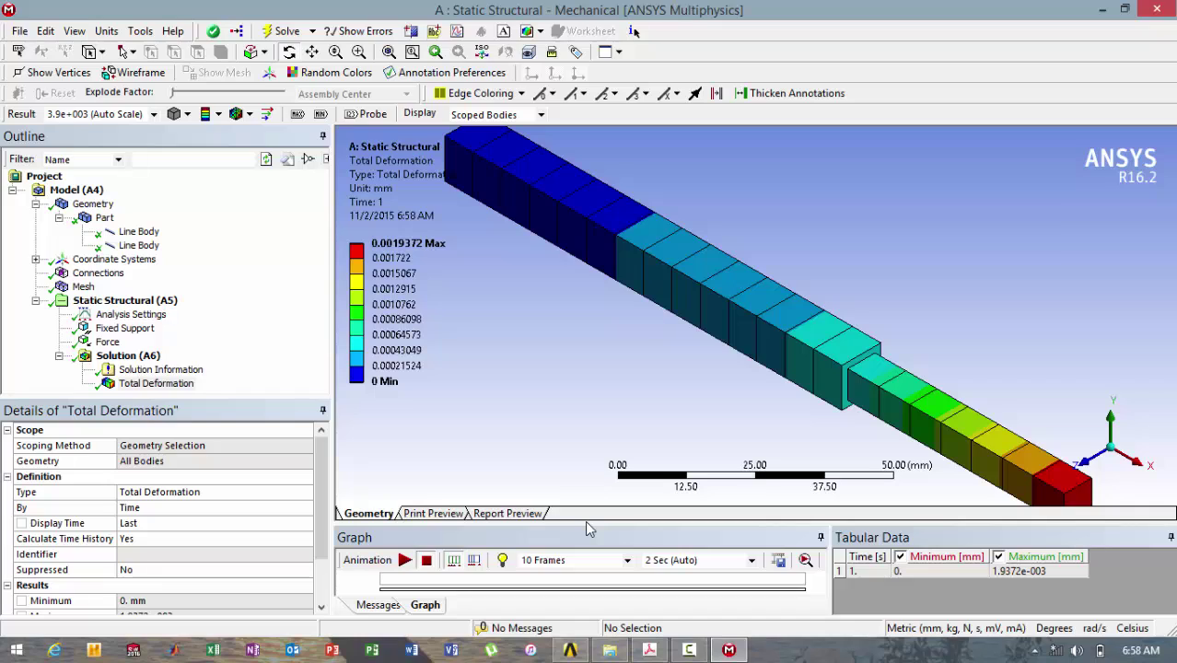